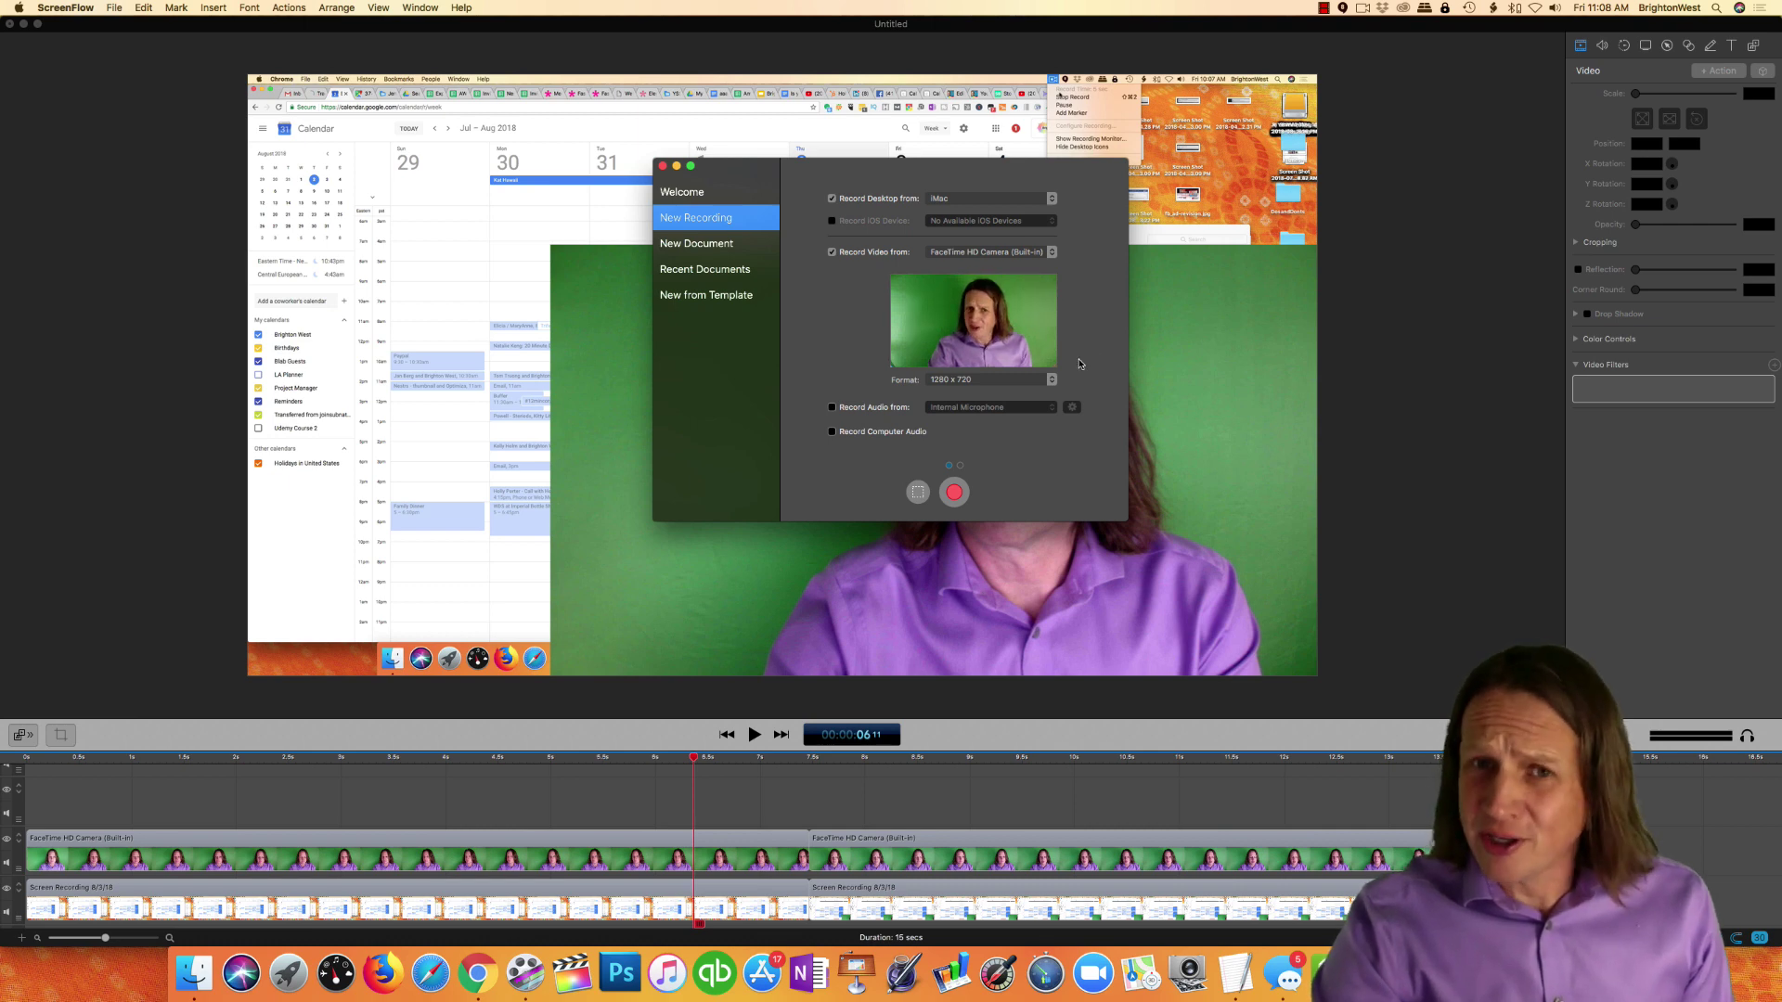
Capture a new screen and webcam take of the Chrome calendar, then stop recording.
left_click(918, 493)
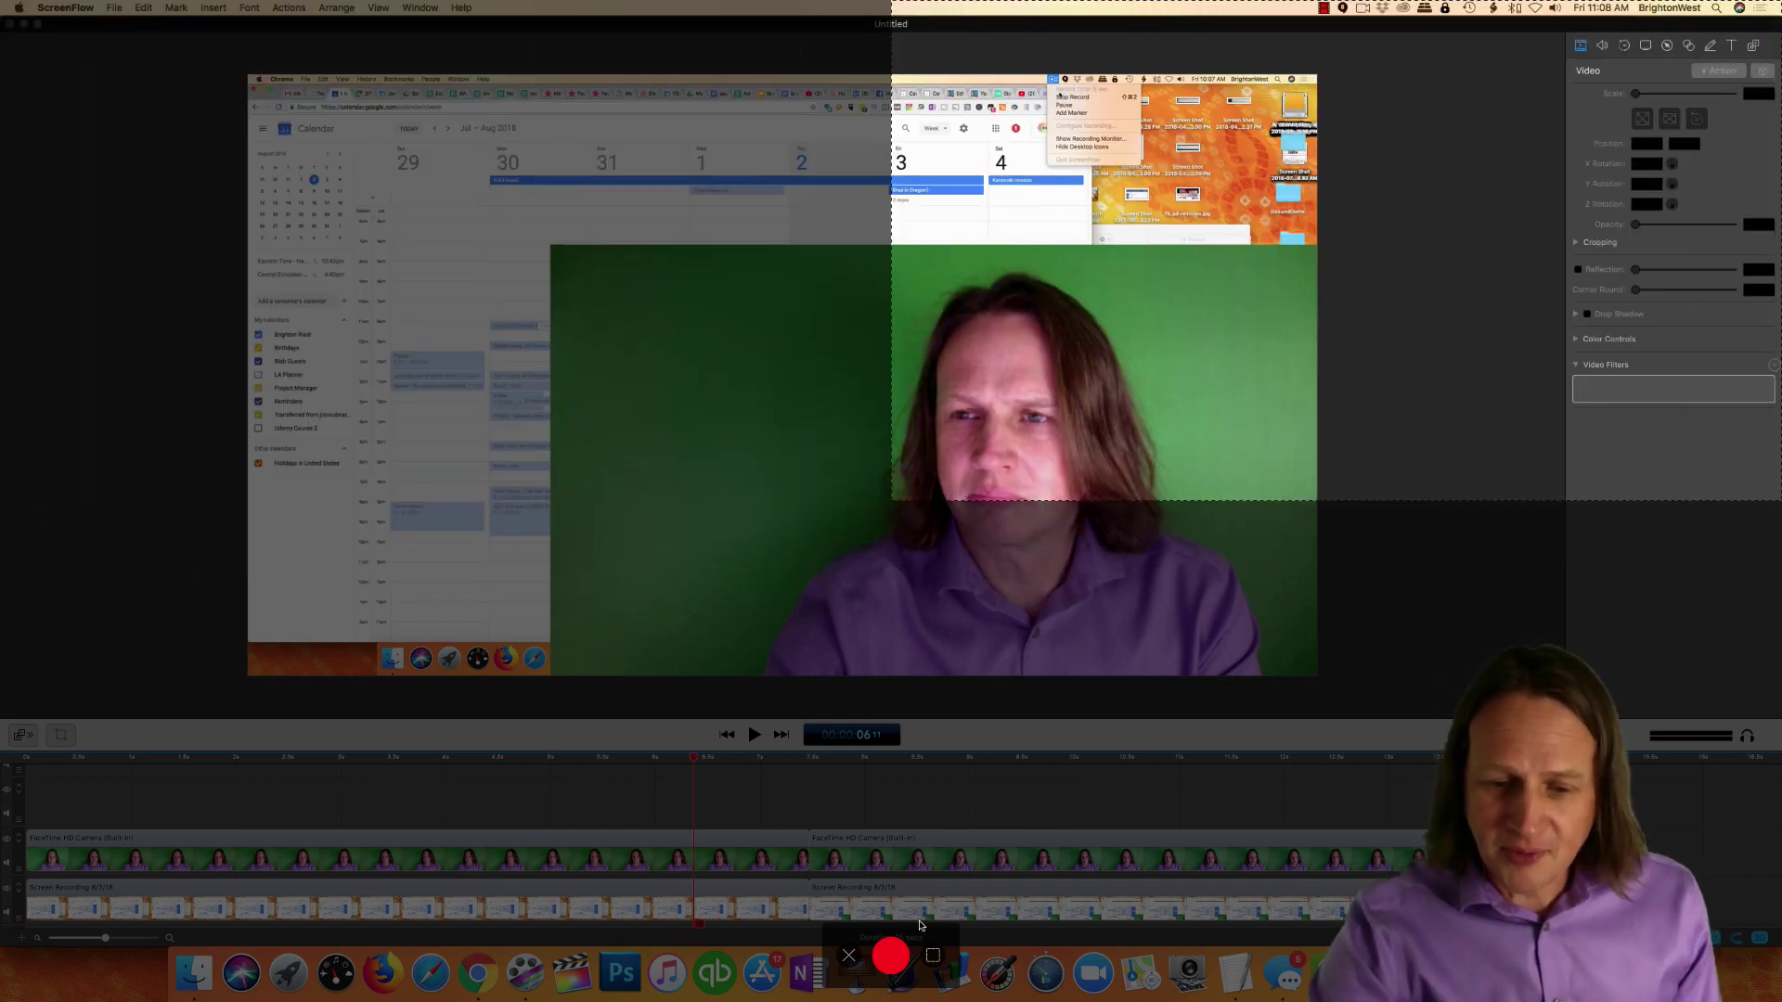
left_click(889, 956)
key("super+Tab")
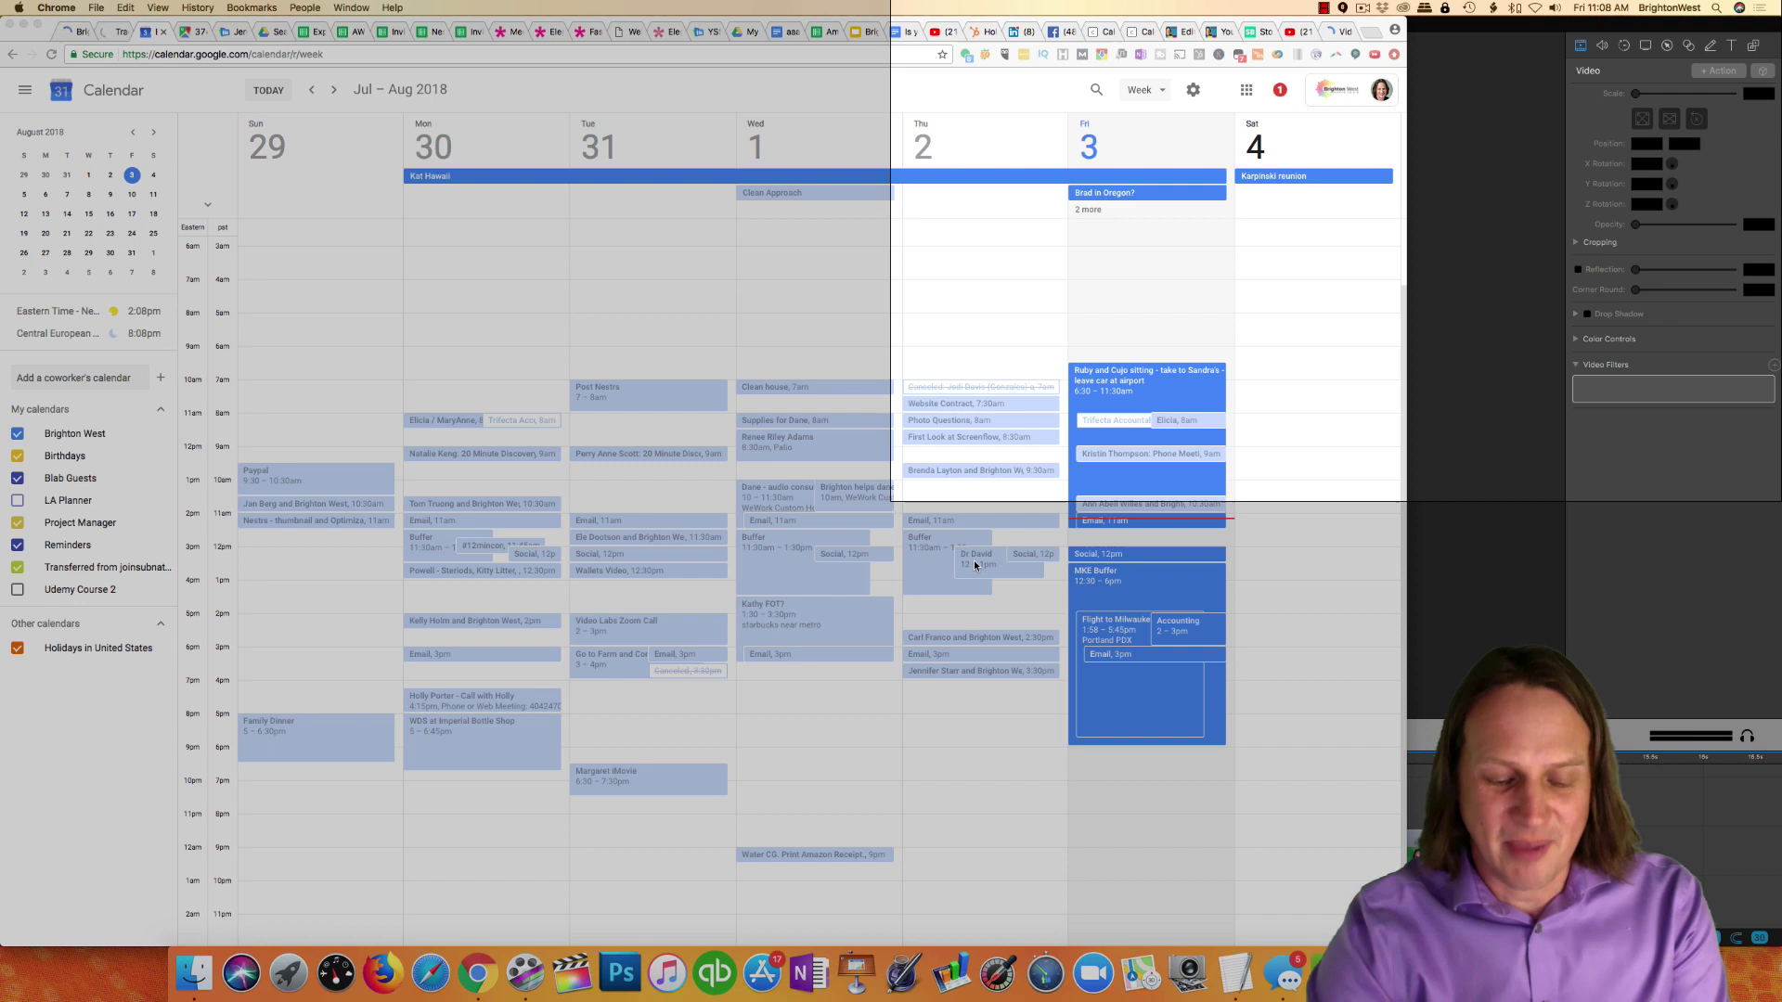
key("super+Tab")
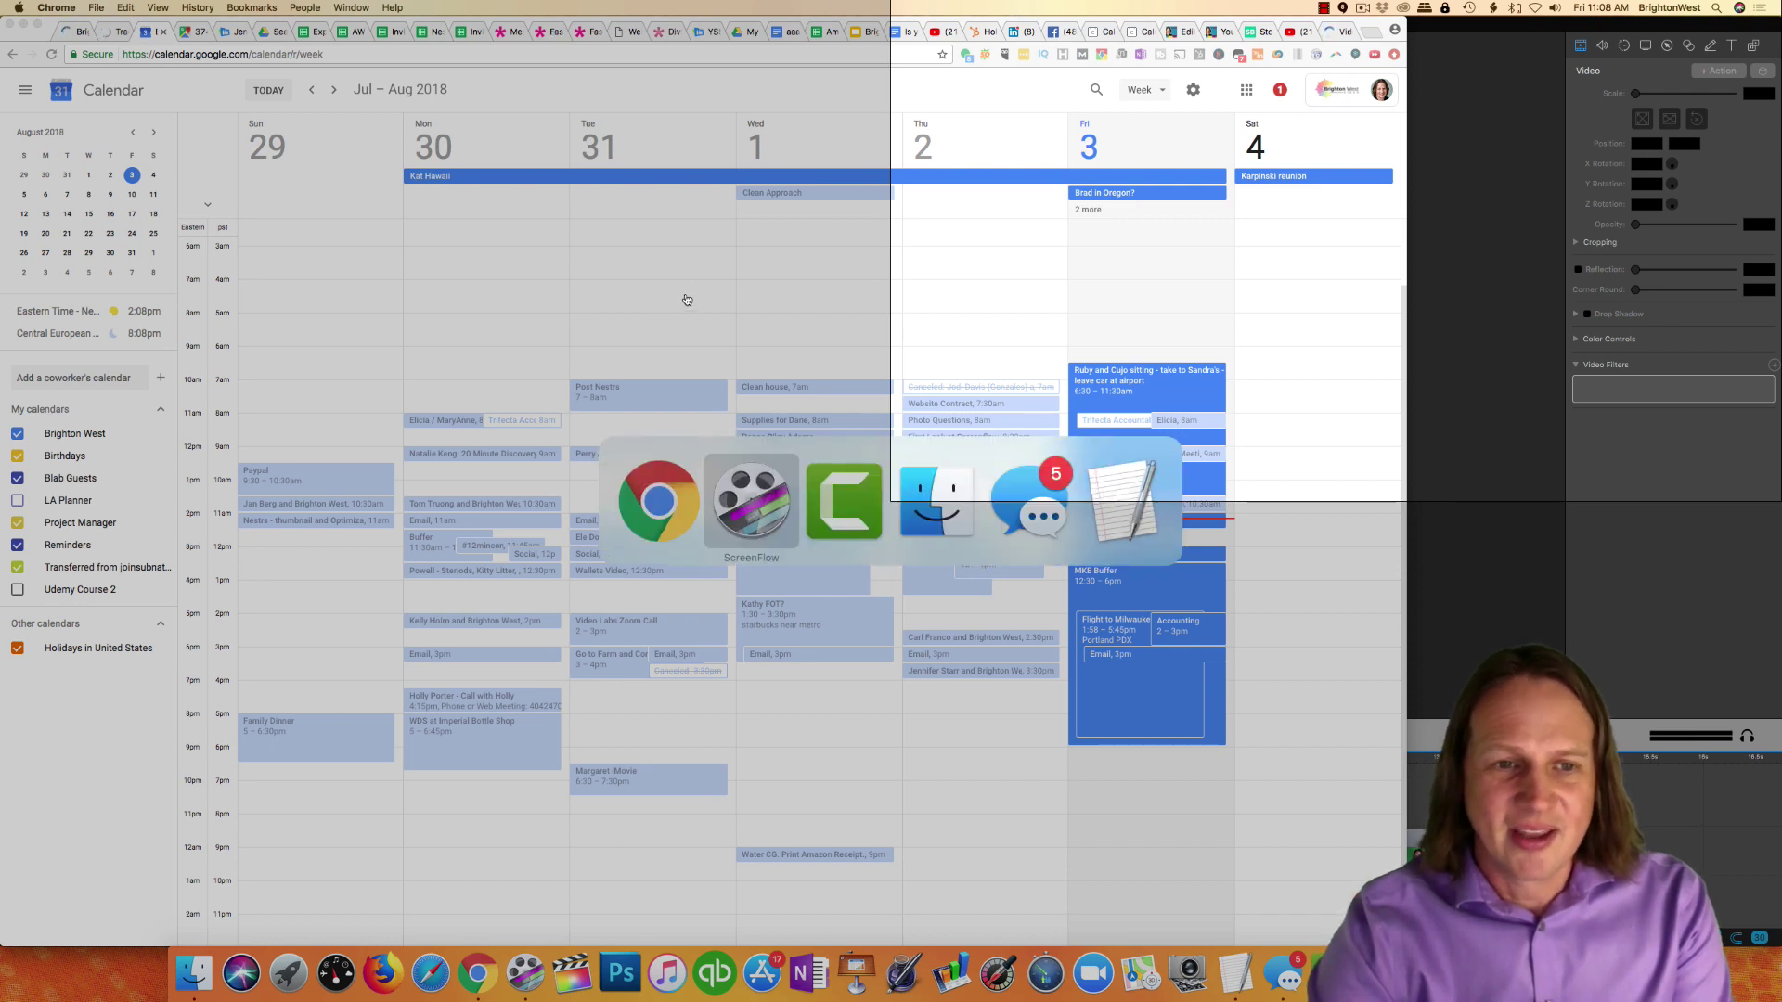
key("Escape")
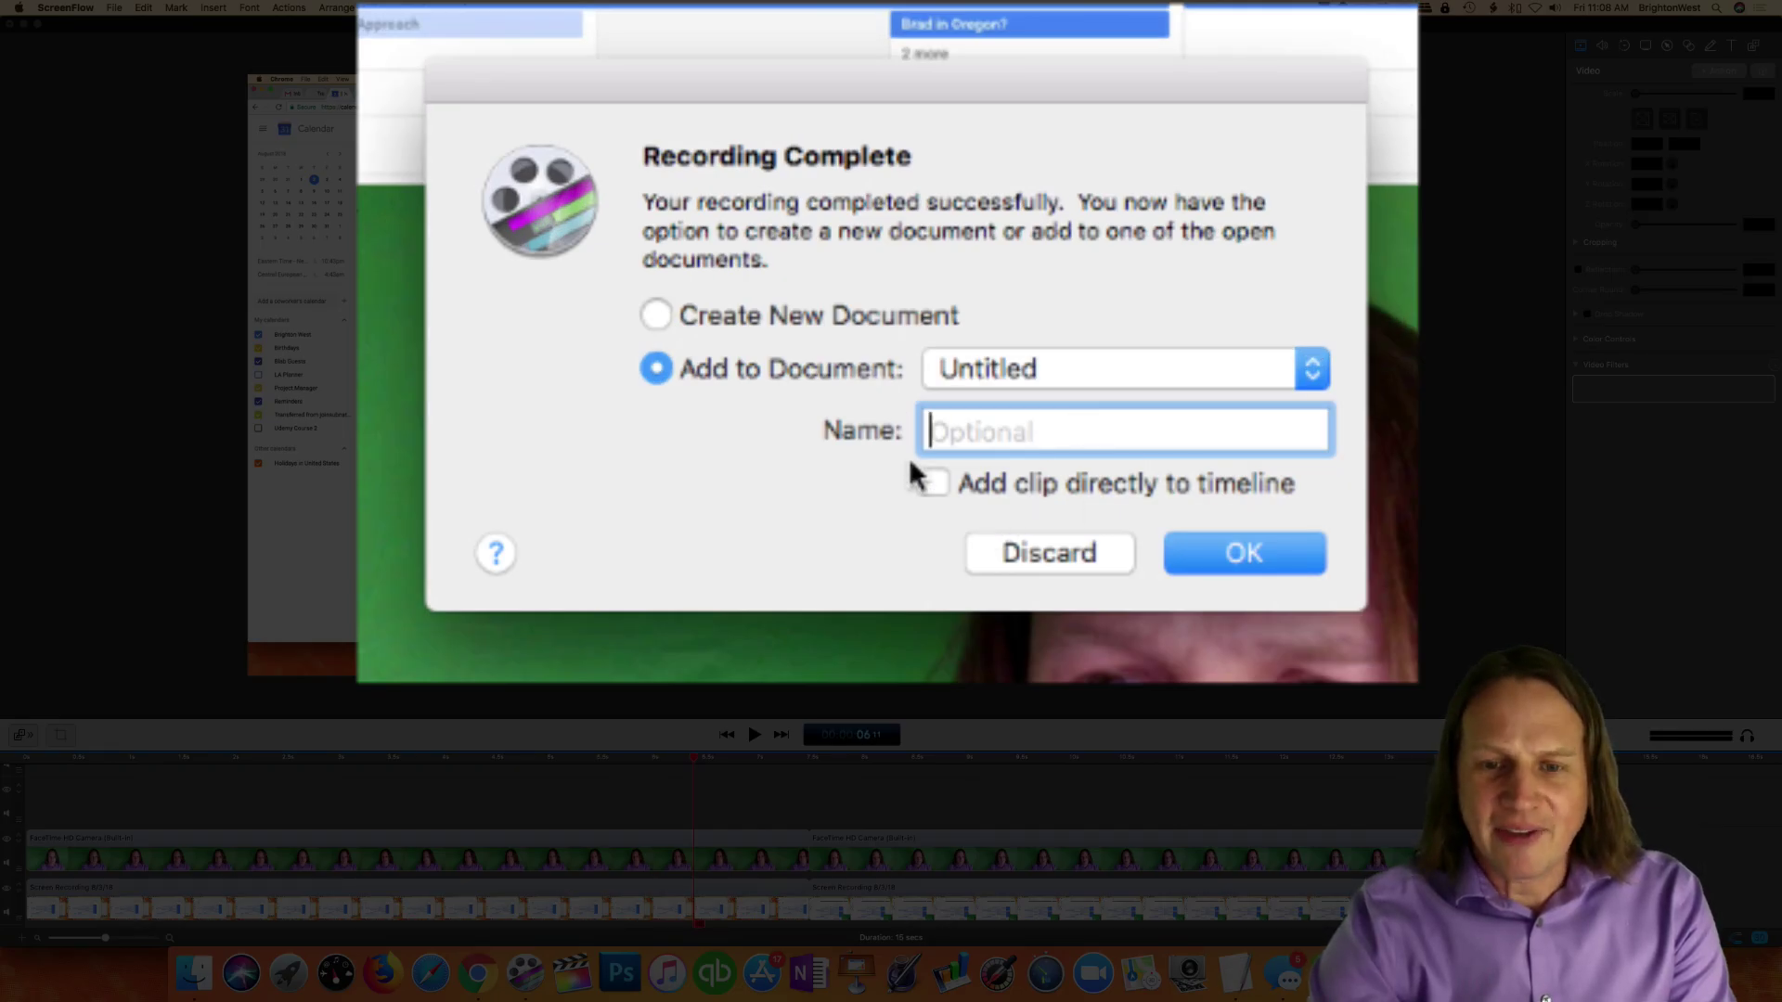
Add the recording directly to the Untitled timeline and delete the extra Screen Recording clip.
left_click(939, 490)
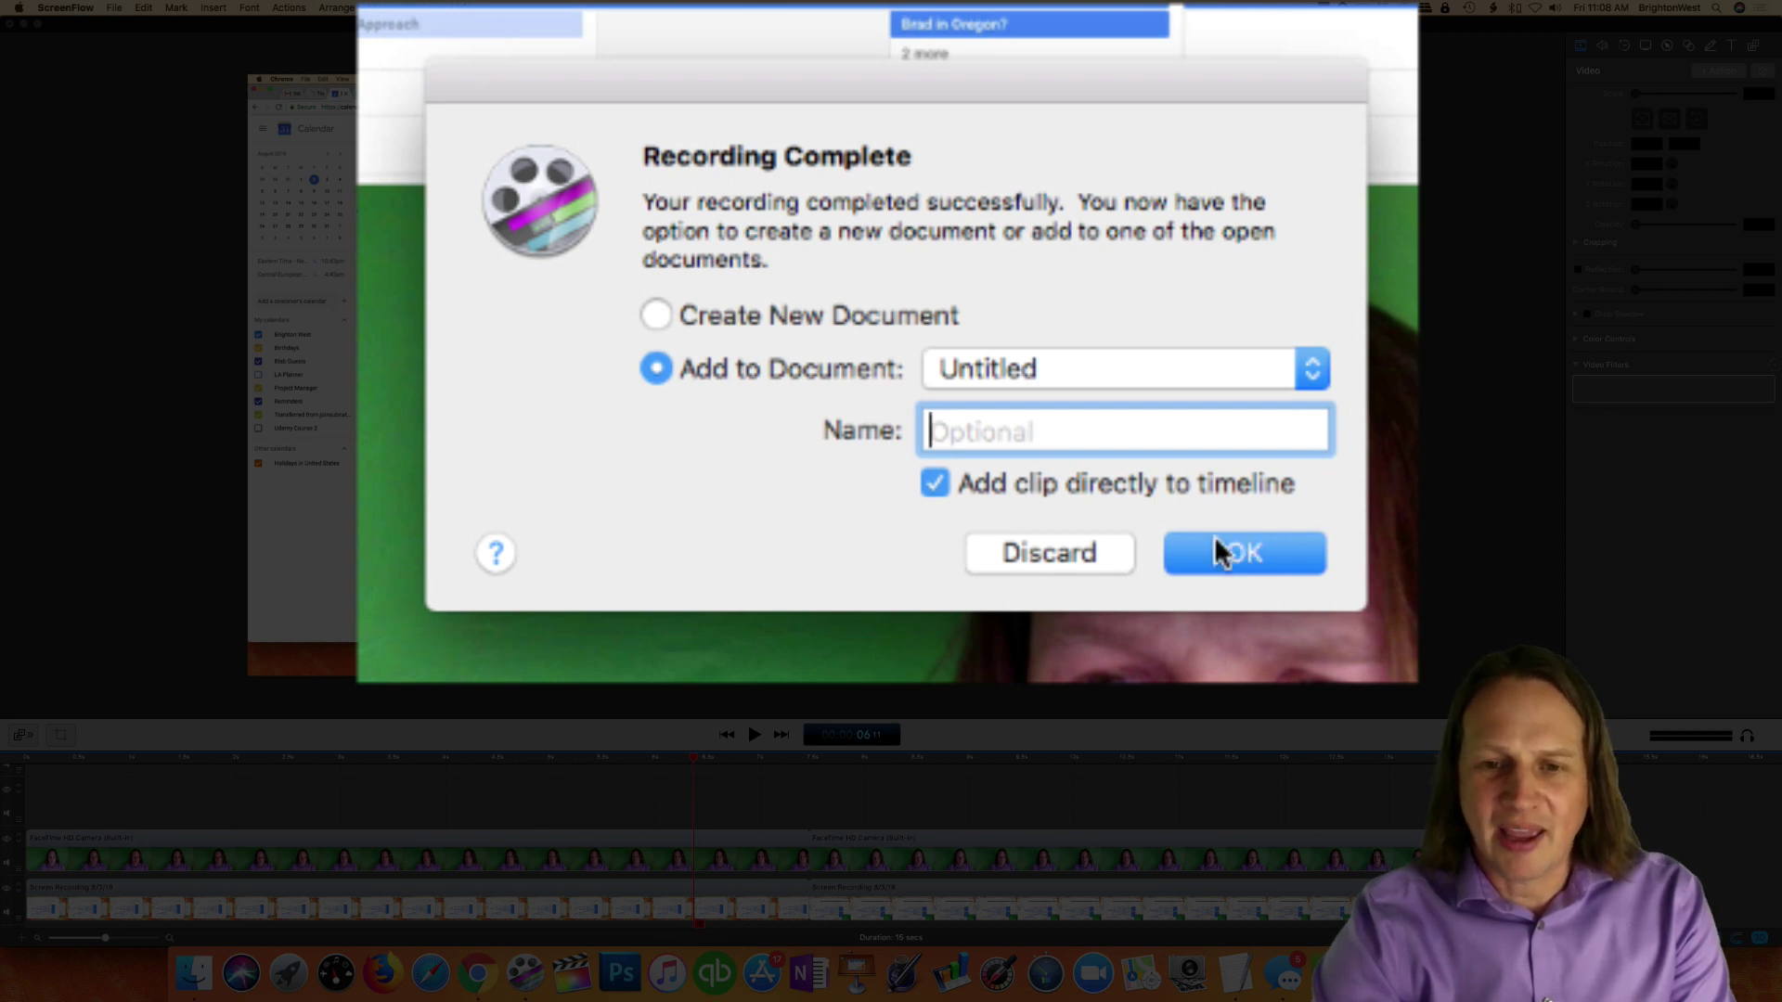
left_click(1220, 560)
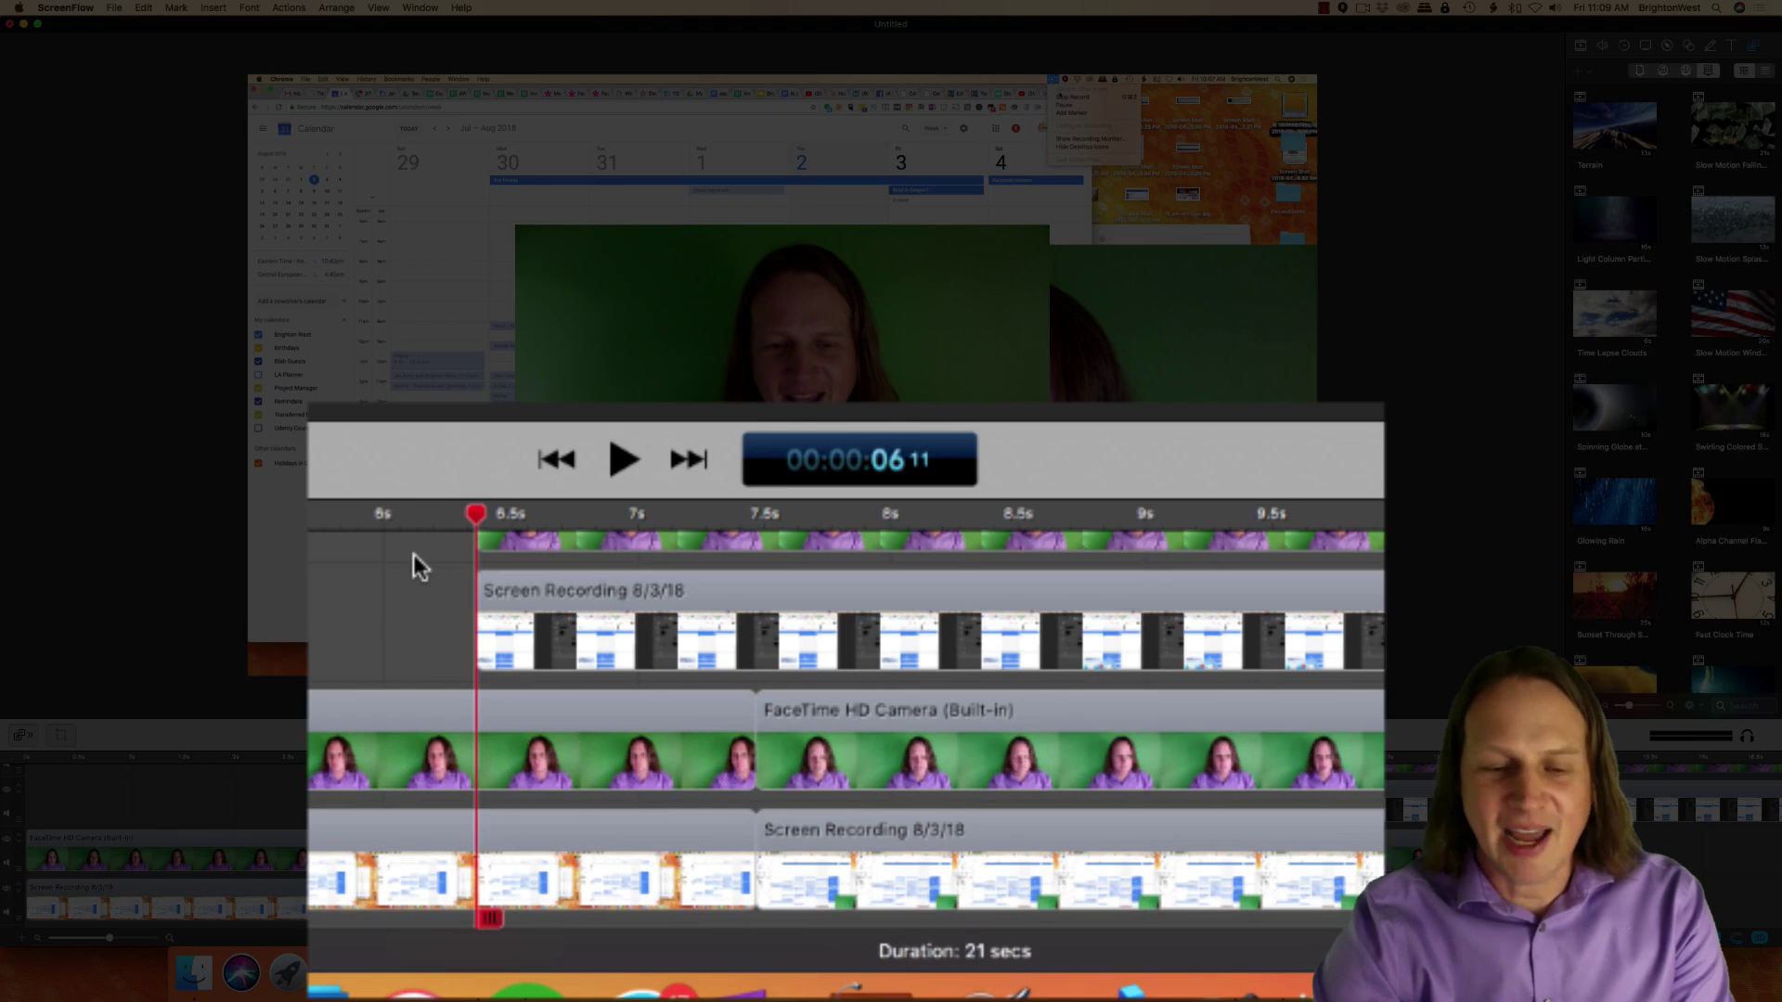
left_click(763, 800)
key("Delete")
left_click(1639, 71)
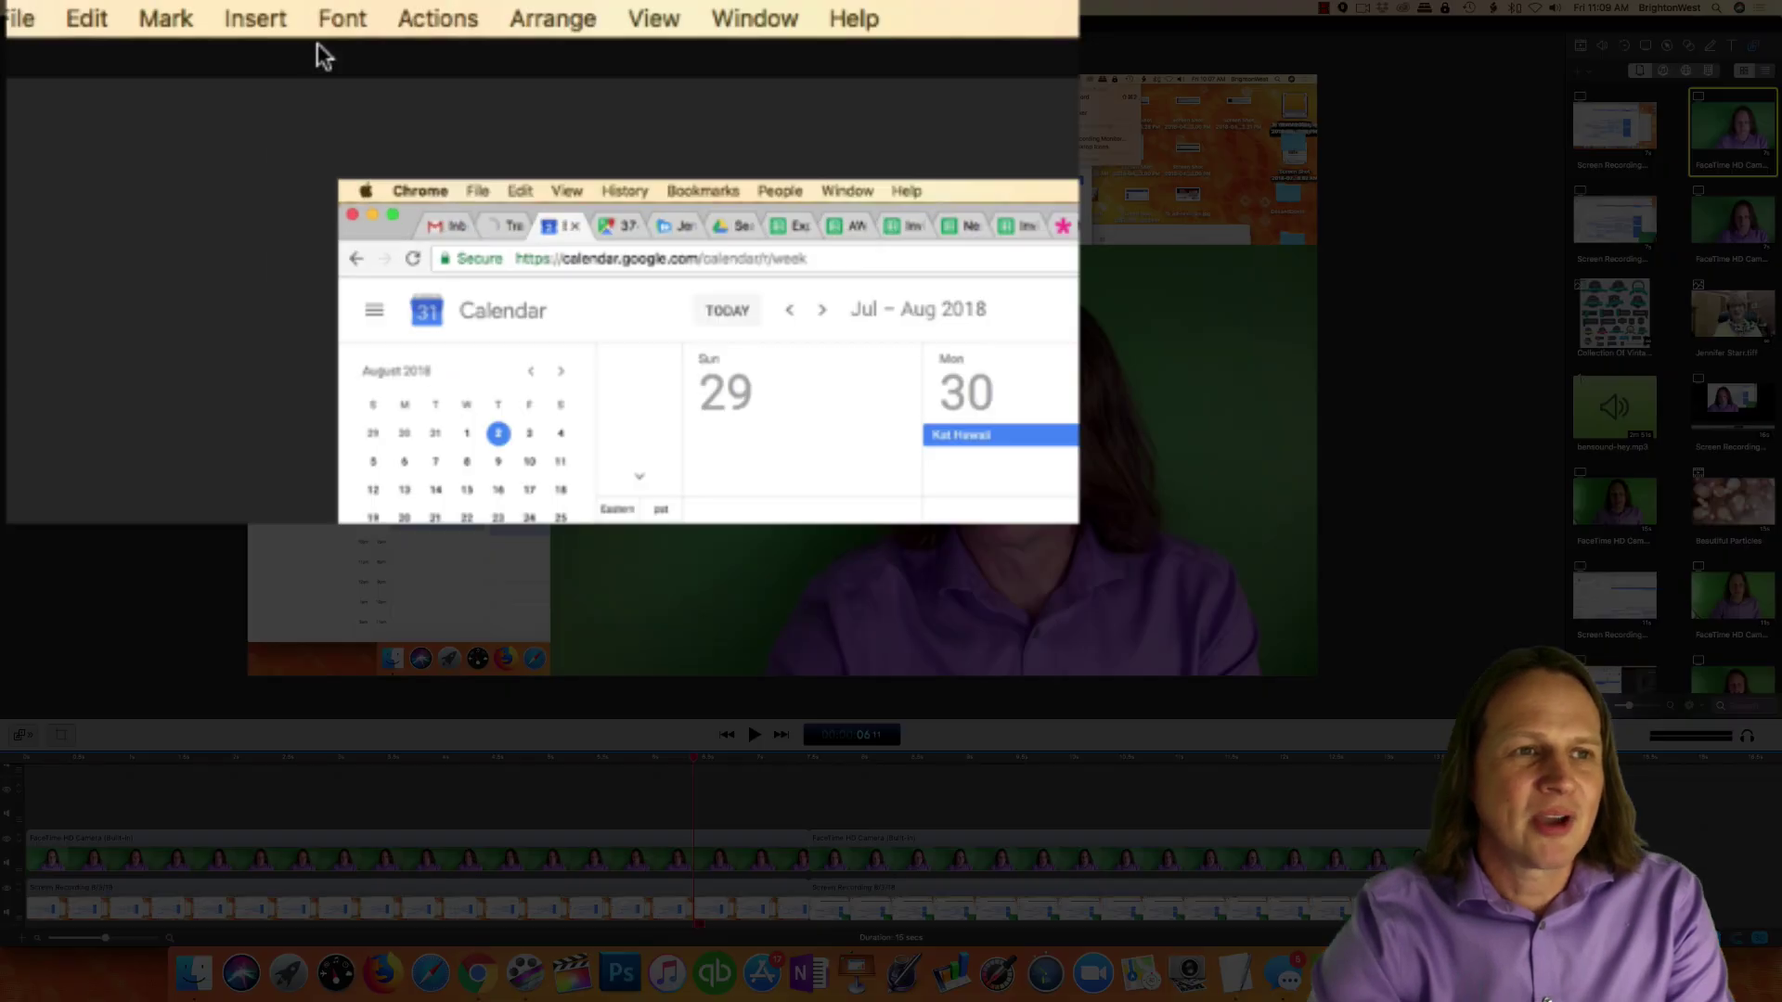
Record a narration from the Yeti Stereo Microphone via Insert > Narration and keep it.
left_click(213, 8)
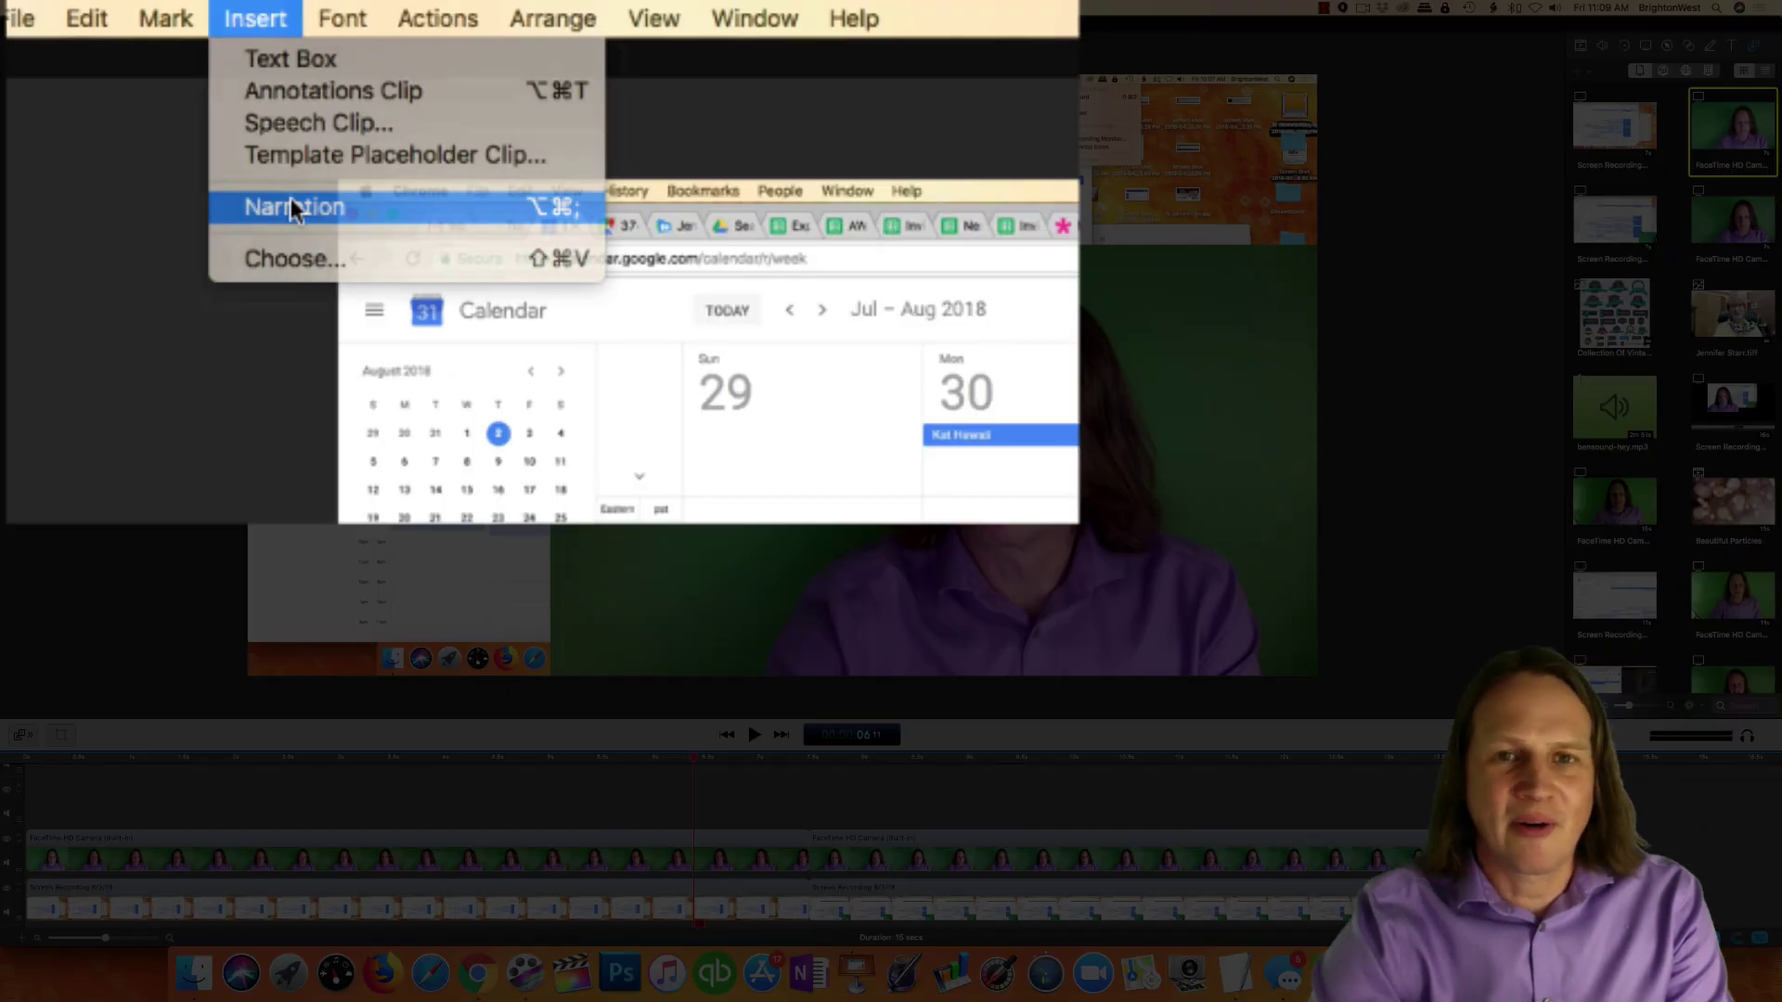
left_click(229, 84)
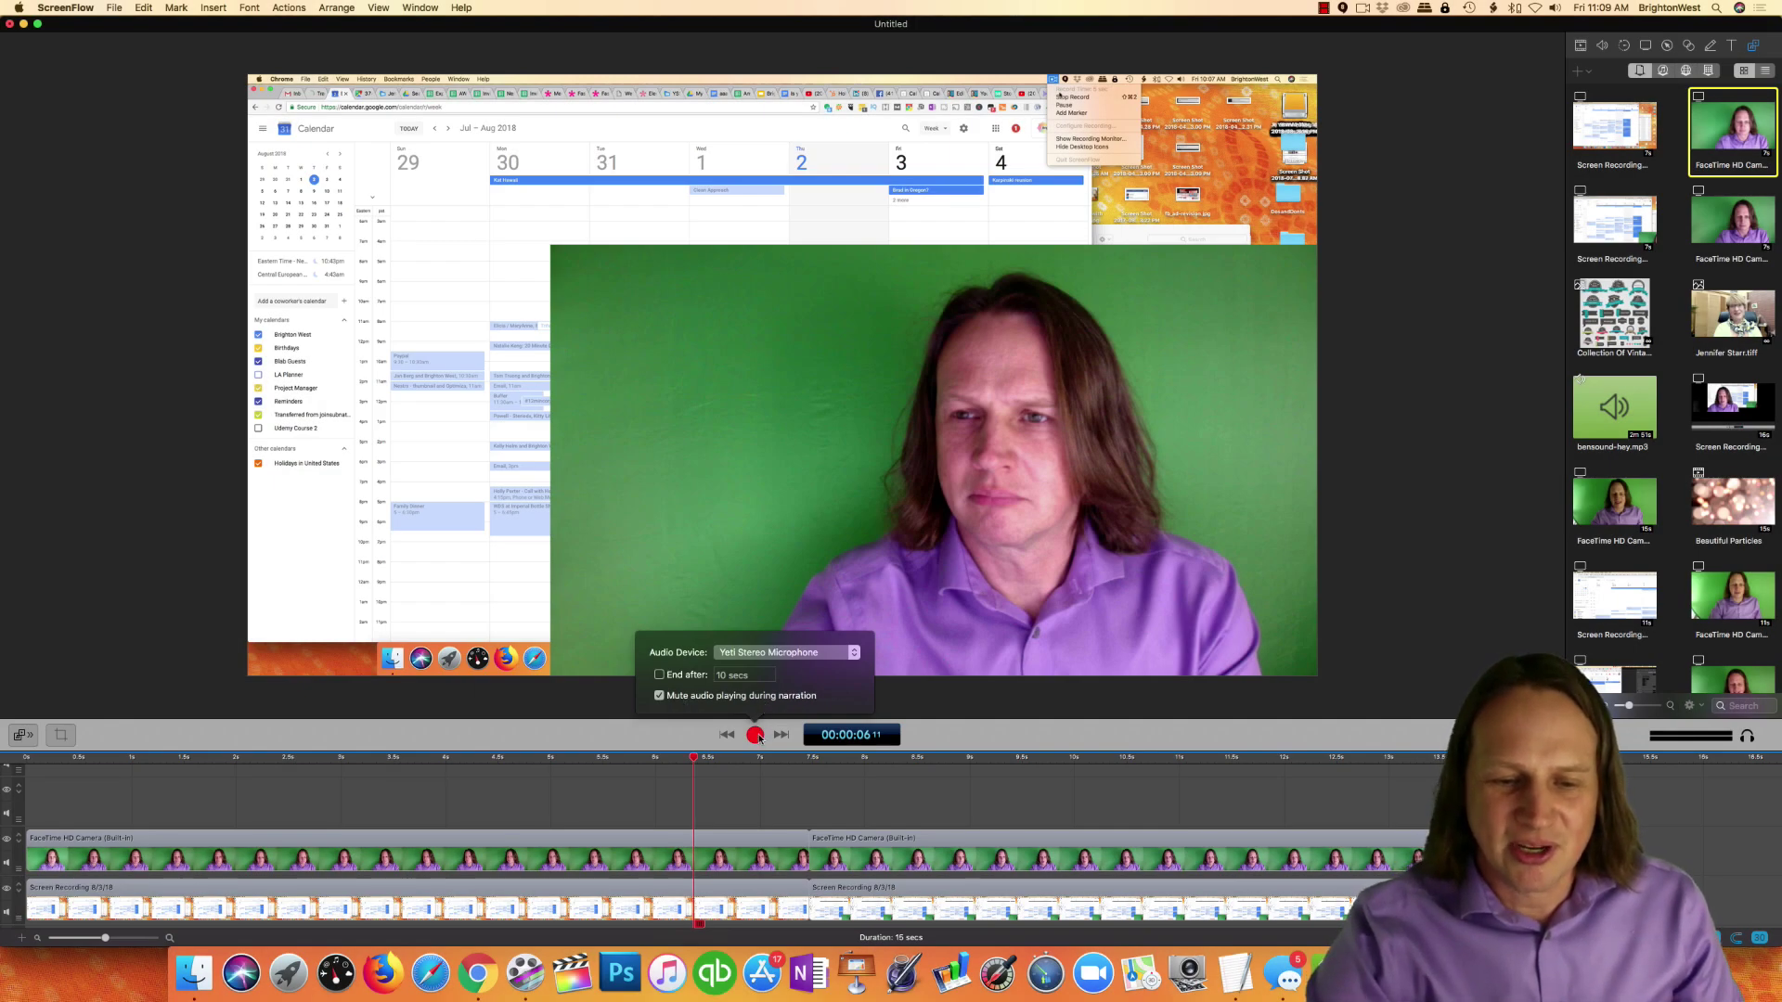
left_click(756, 735)
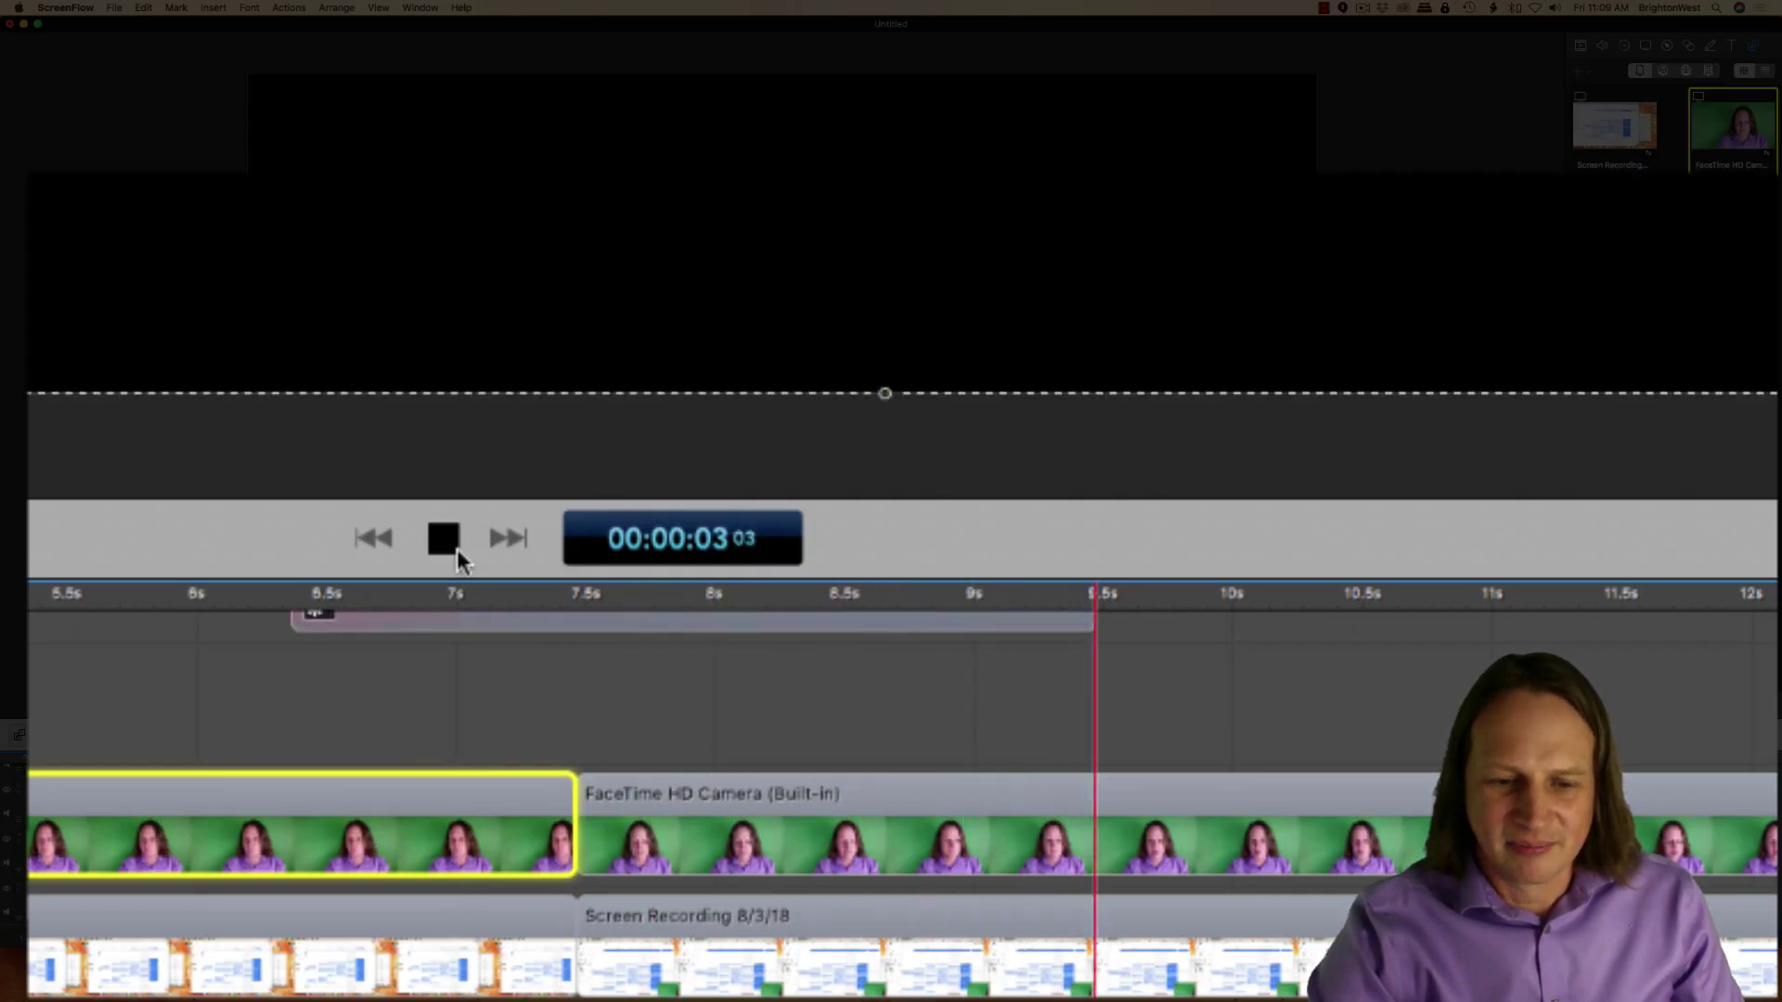
left_click(453, 546)
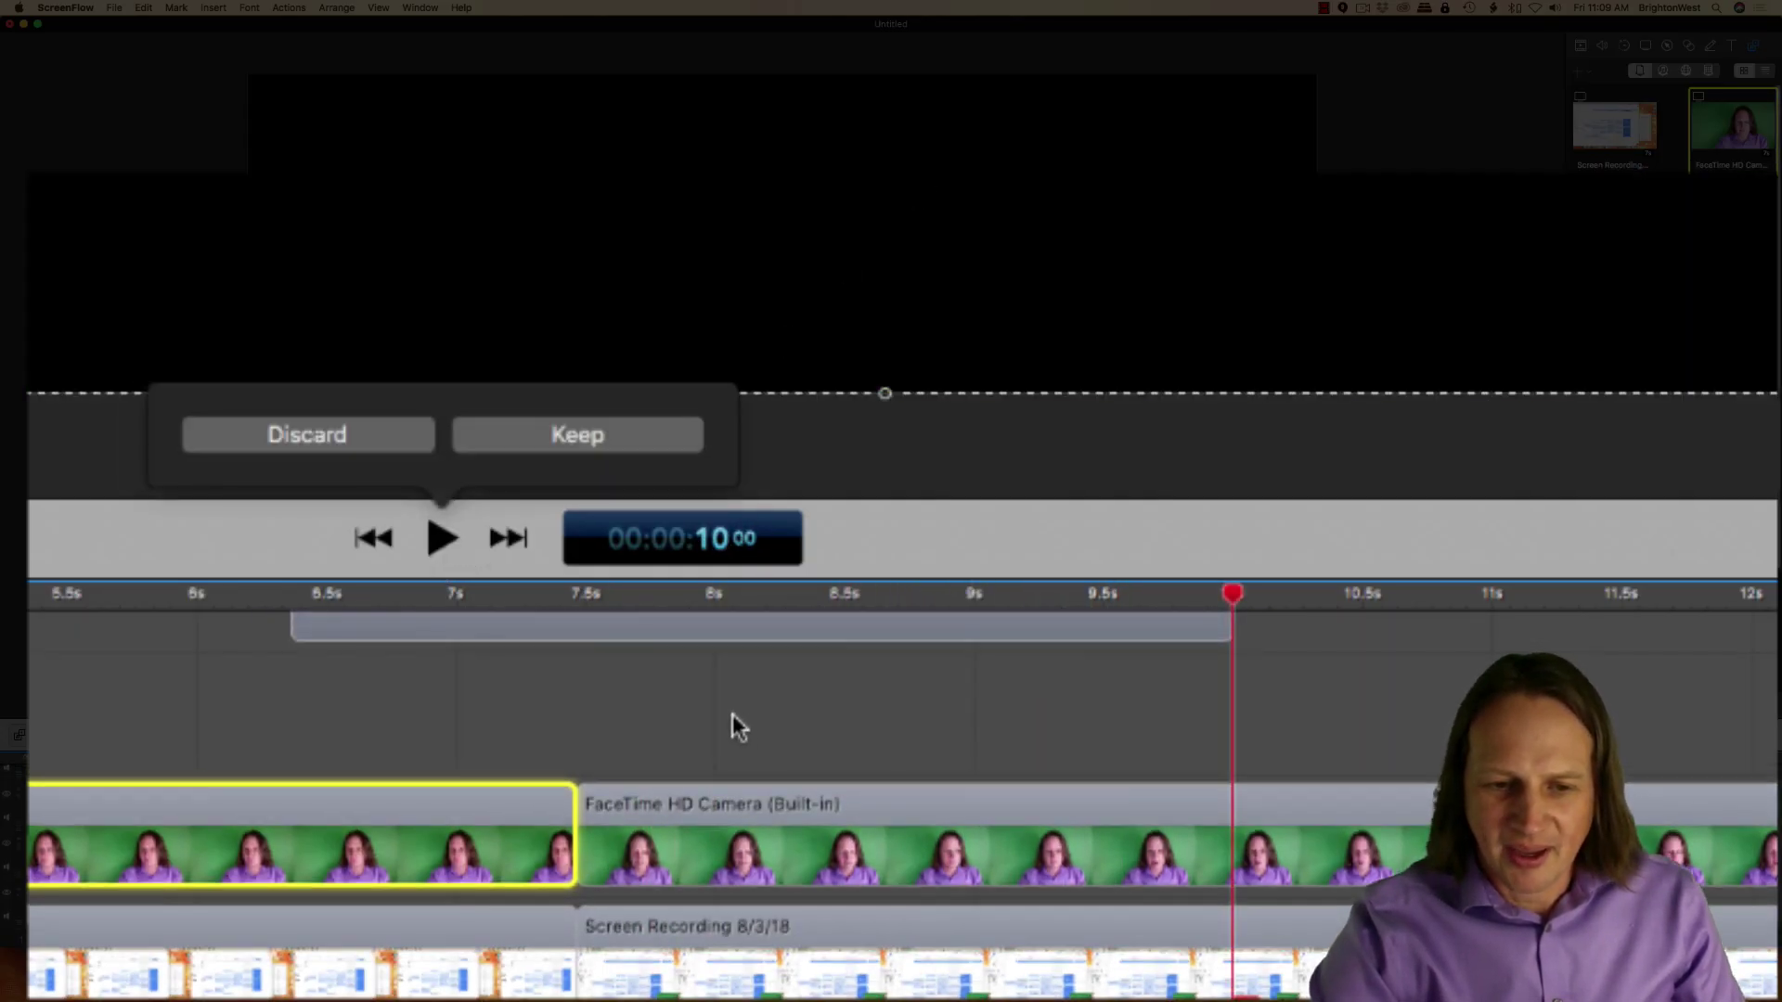
left_click(509, 442)
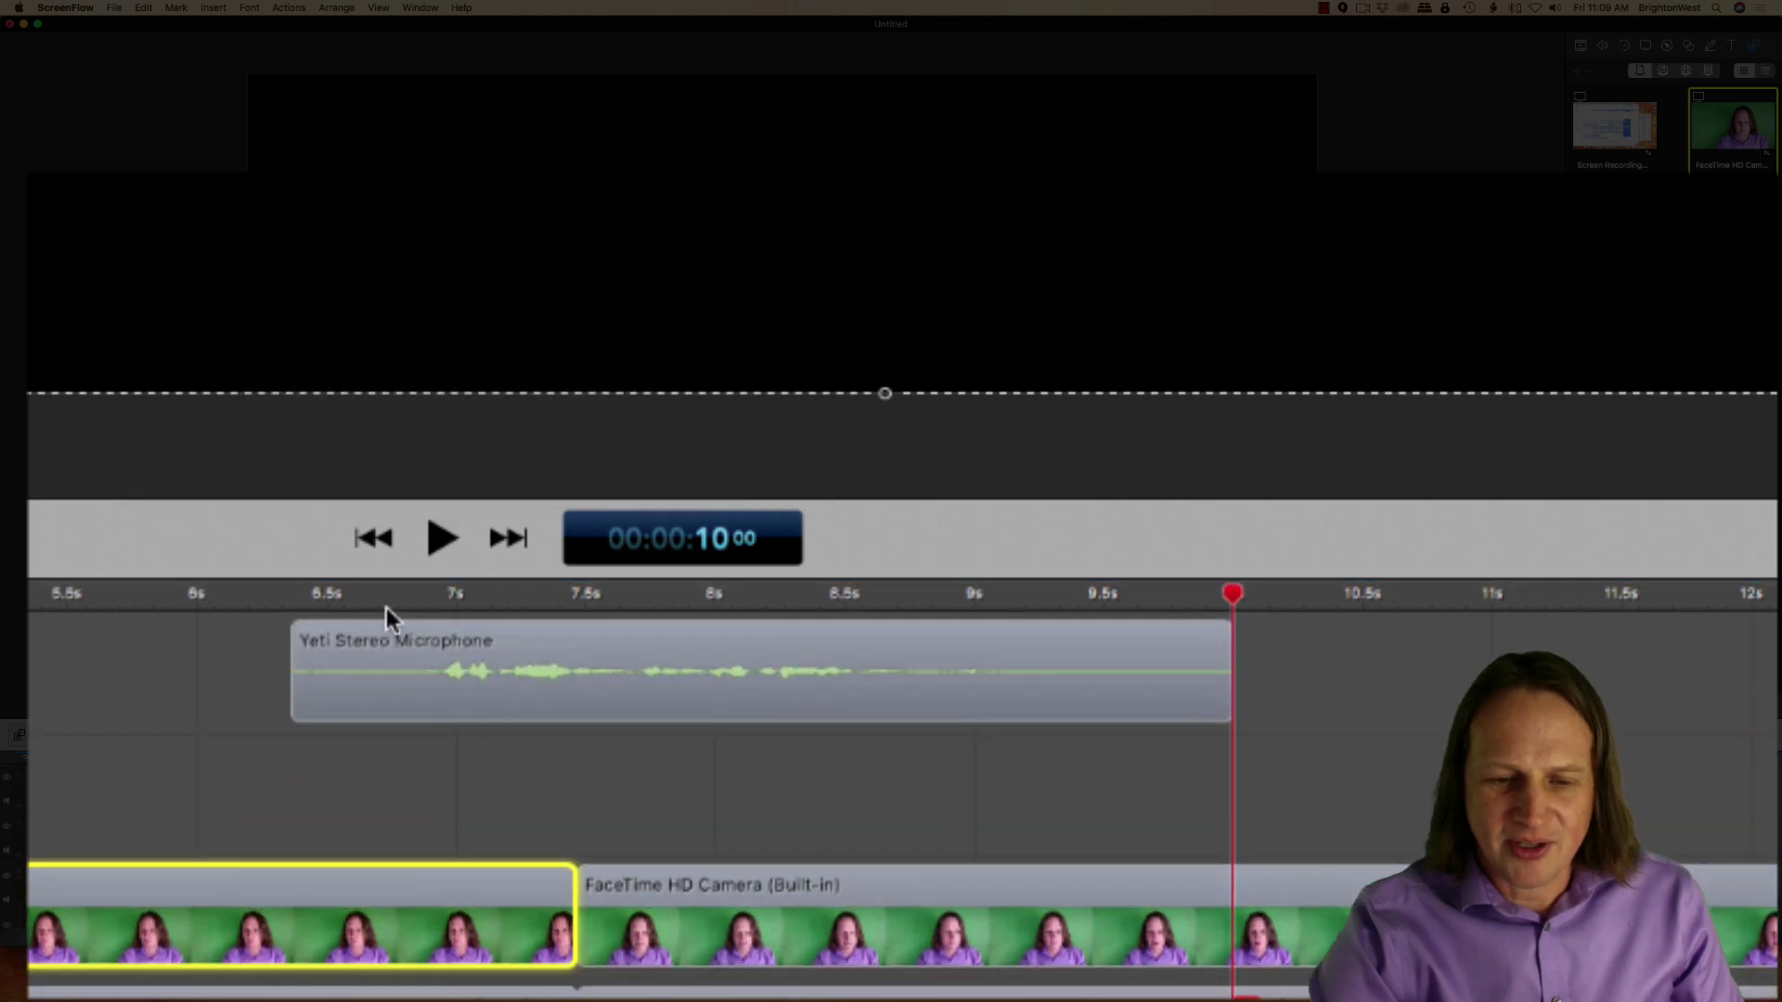
Move the narration clip to the lower track and play it back from its start.
left_click_drag(471, 642, 453, 757)
left_click(354, 598)
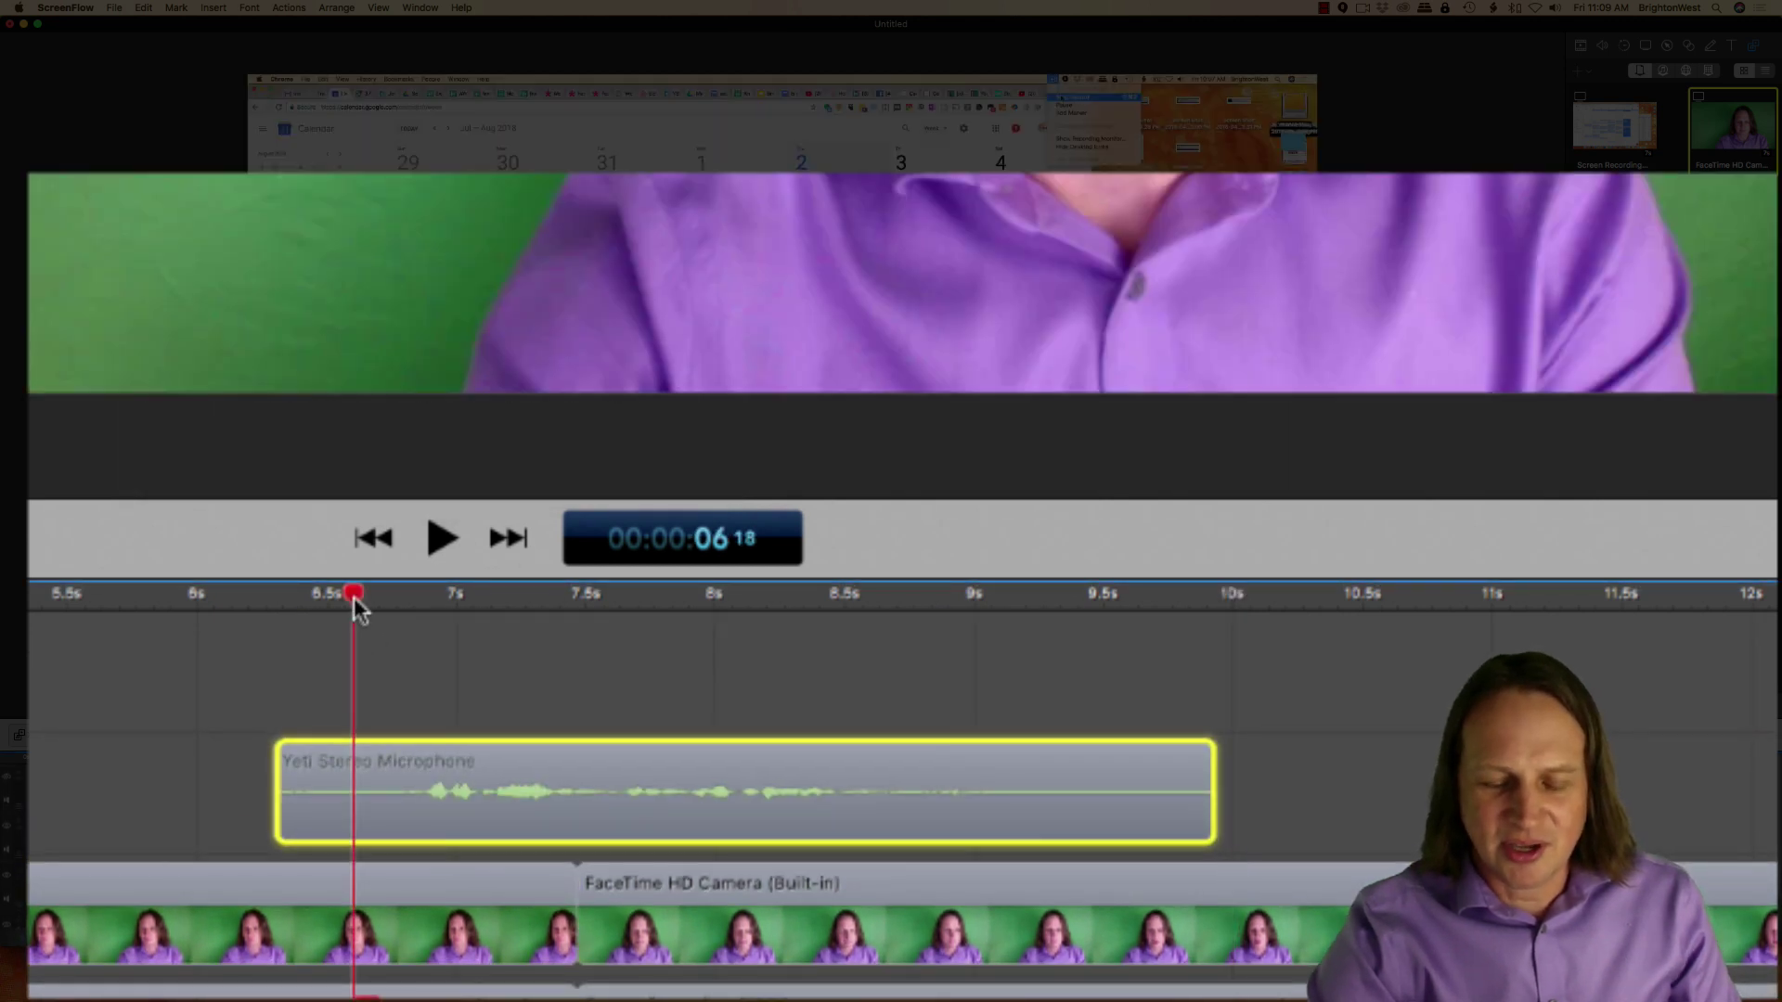
key("space")
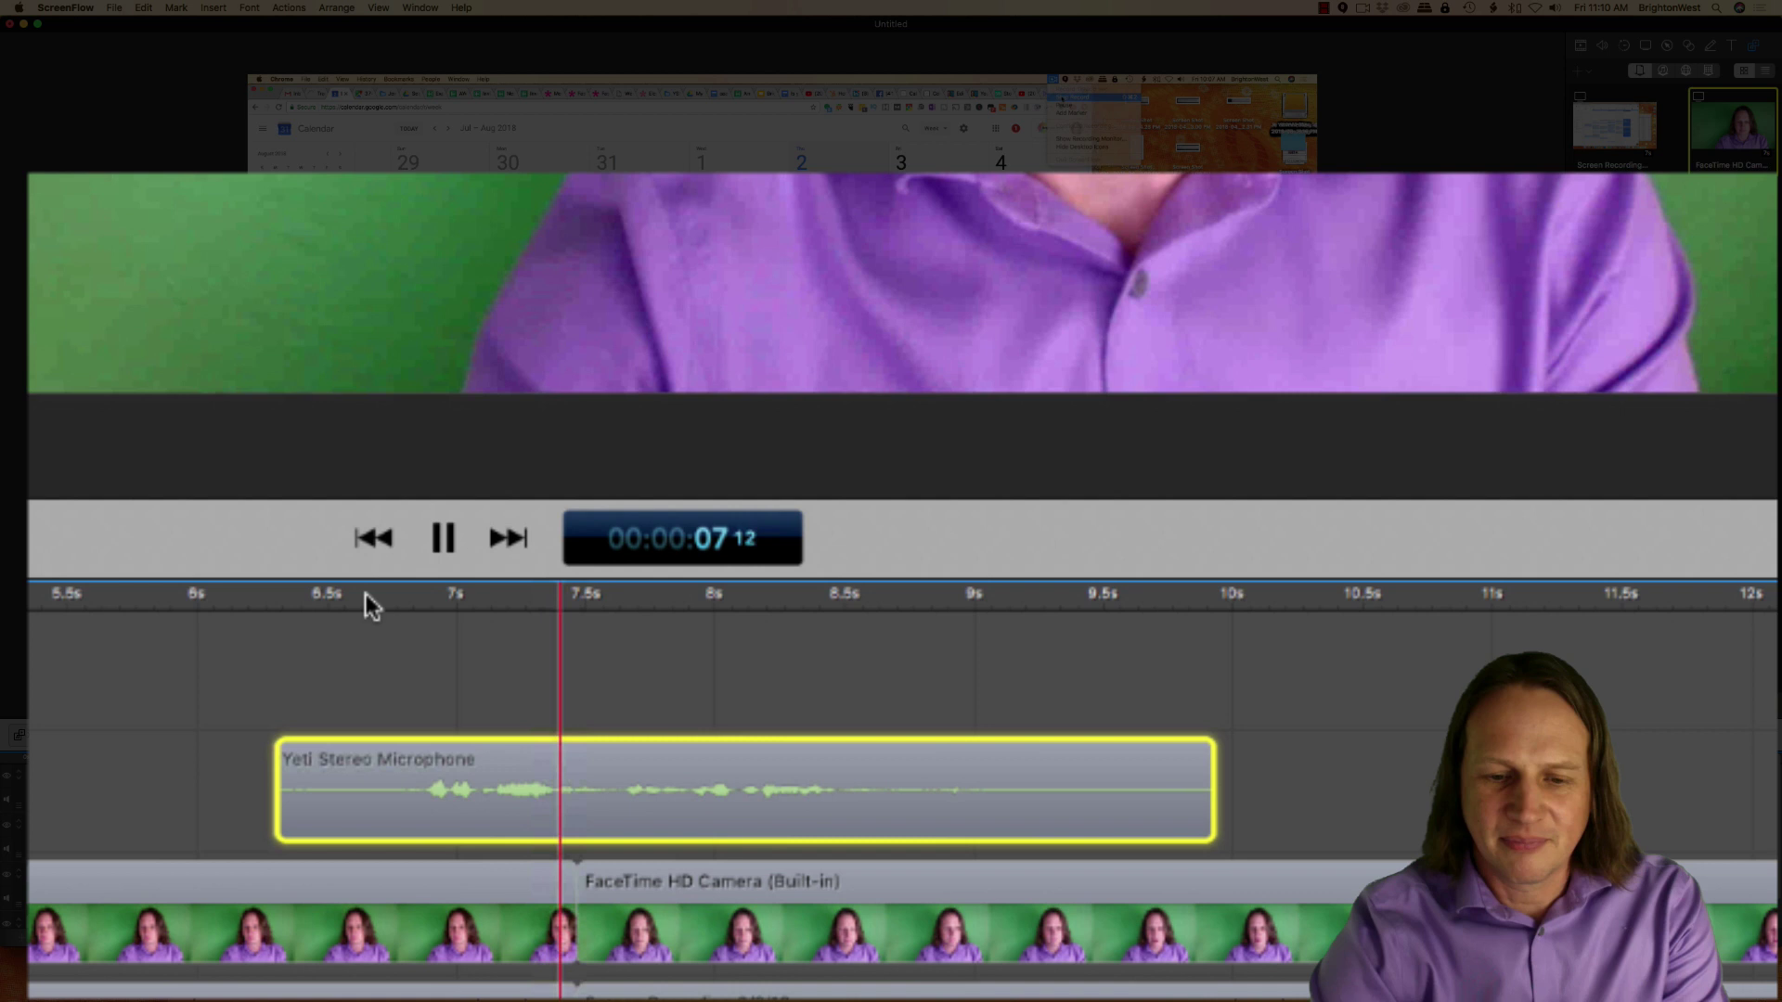
key("space")
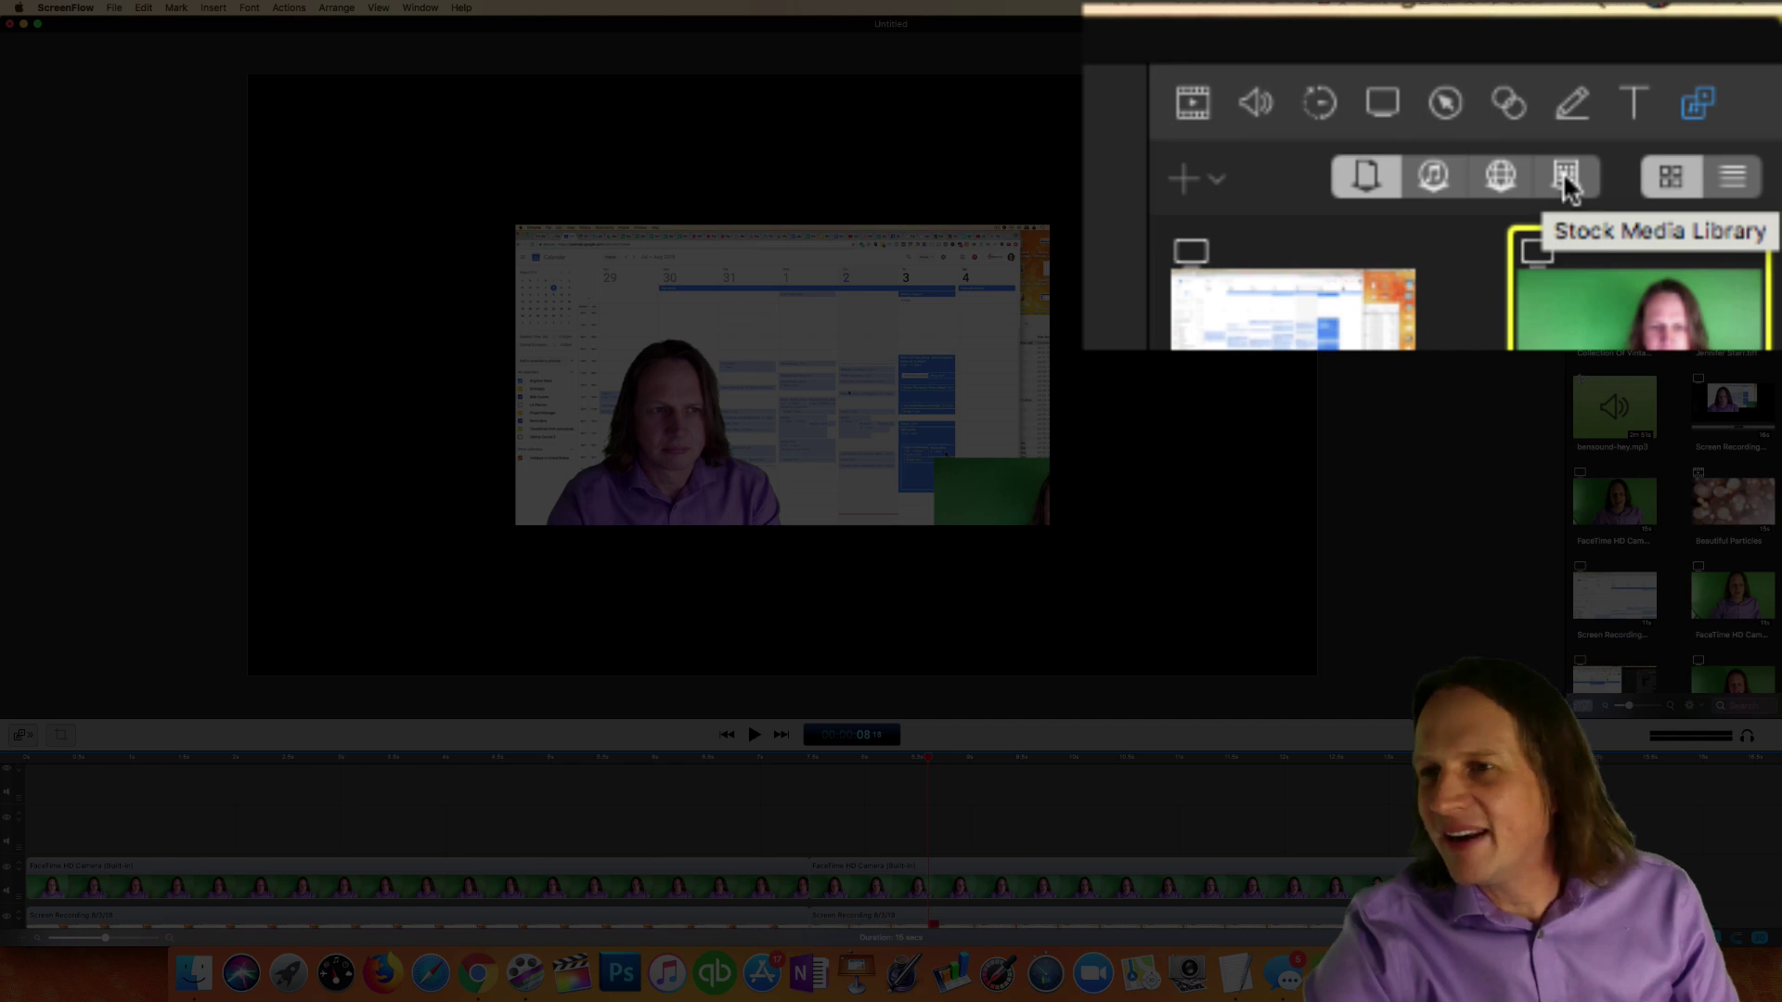
left_click(1564, 178)
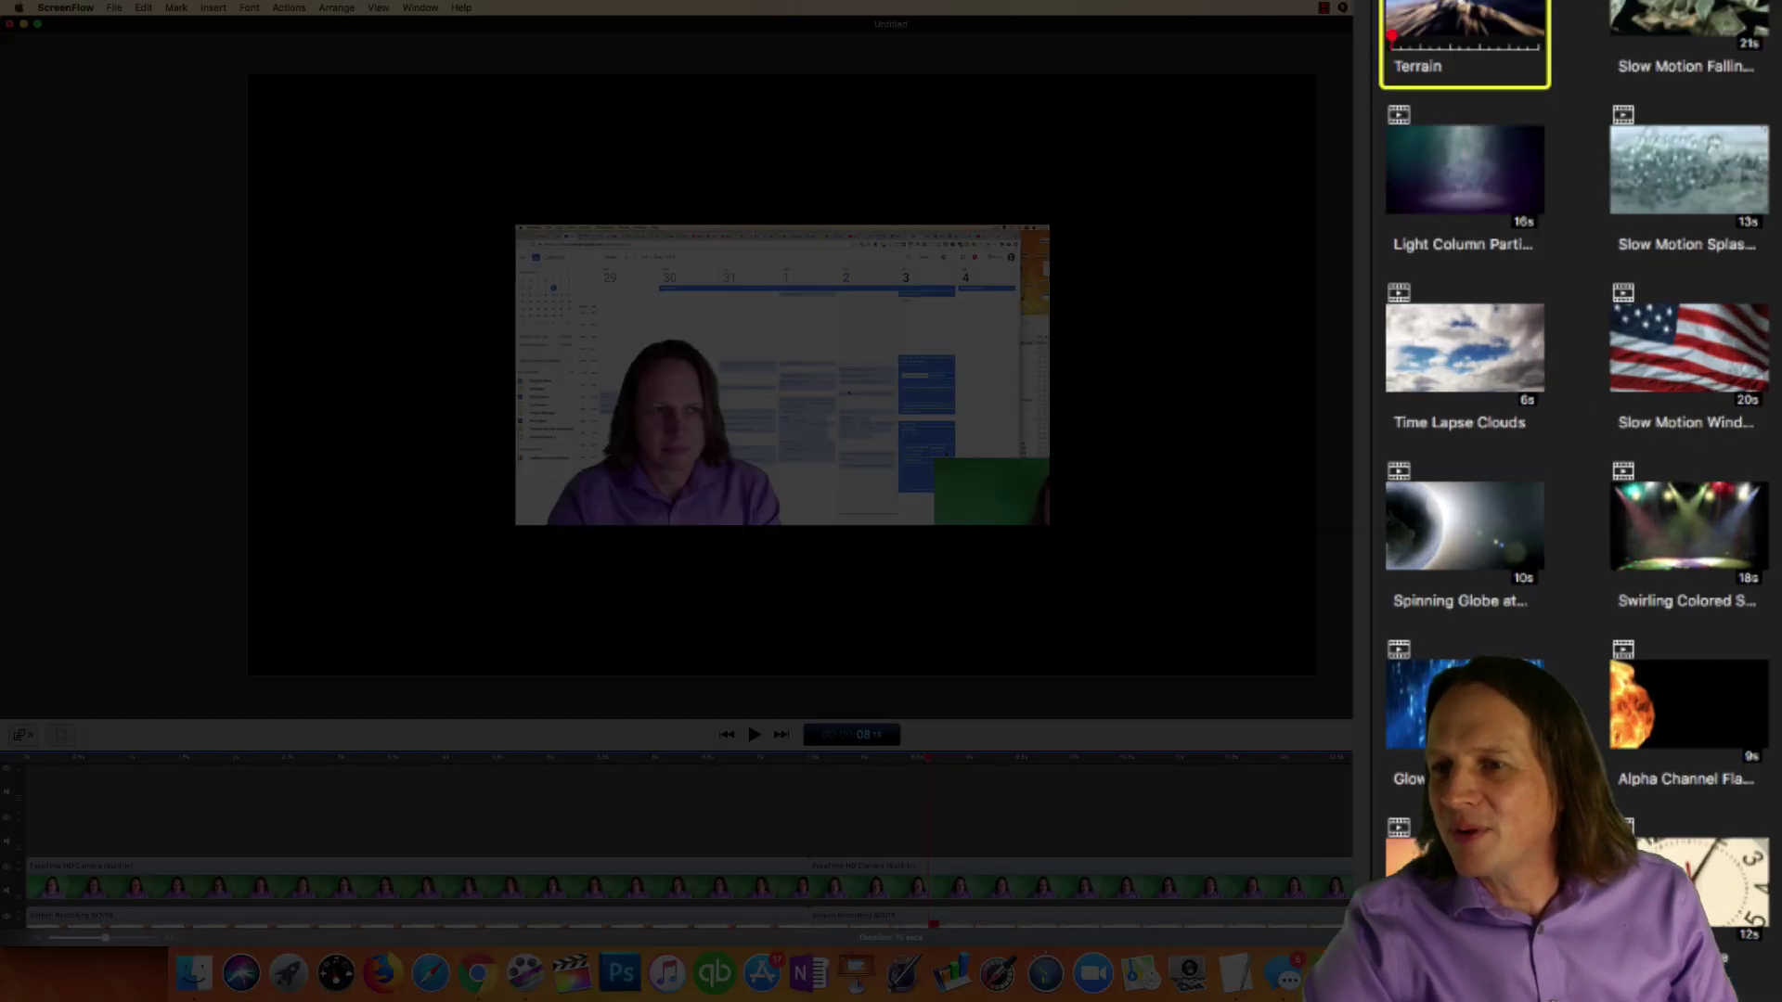
scroll(1582, 664, "down", 5)
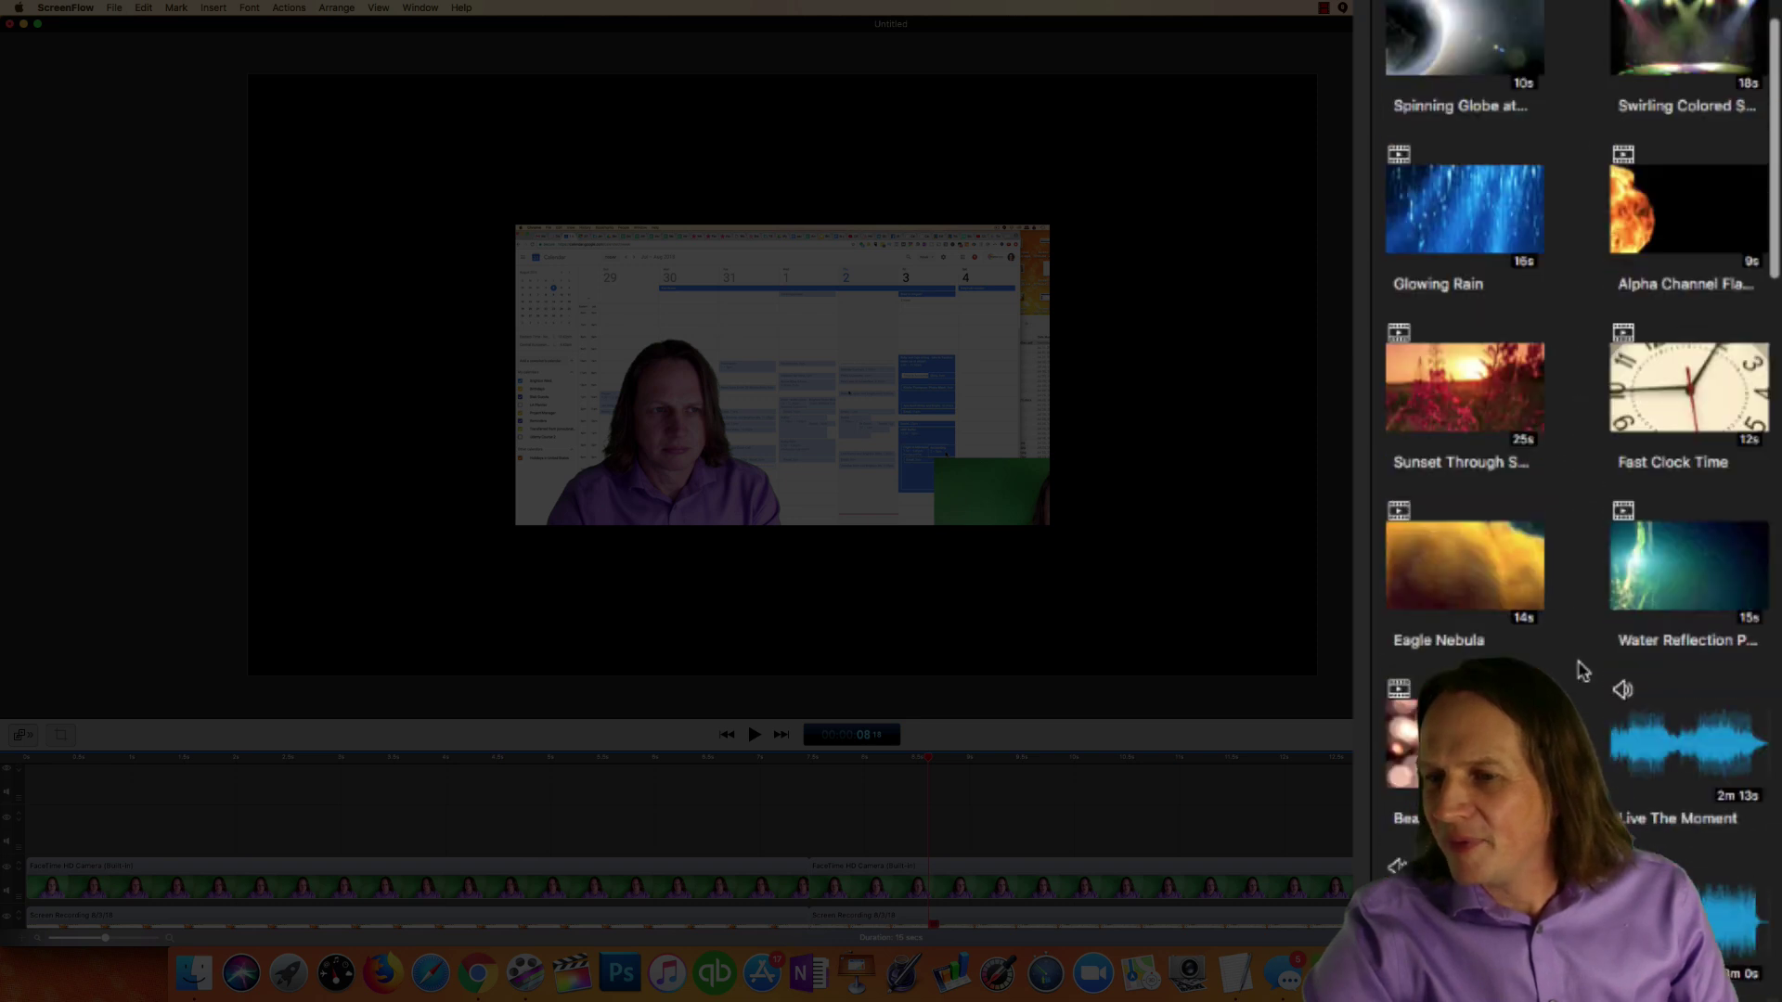
scroll(1582, 670, "down", 2)
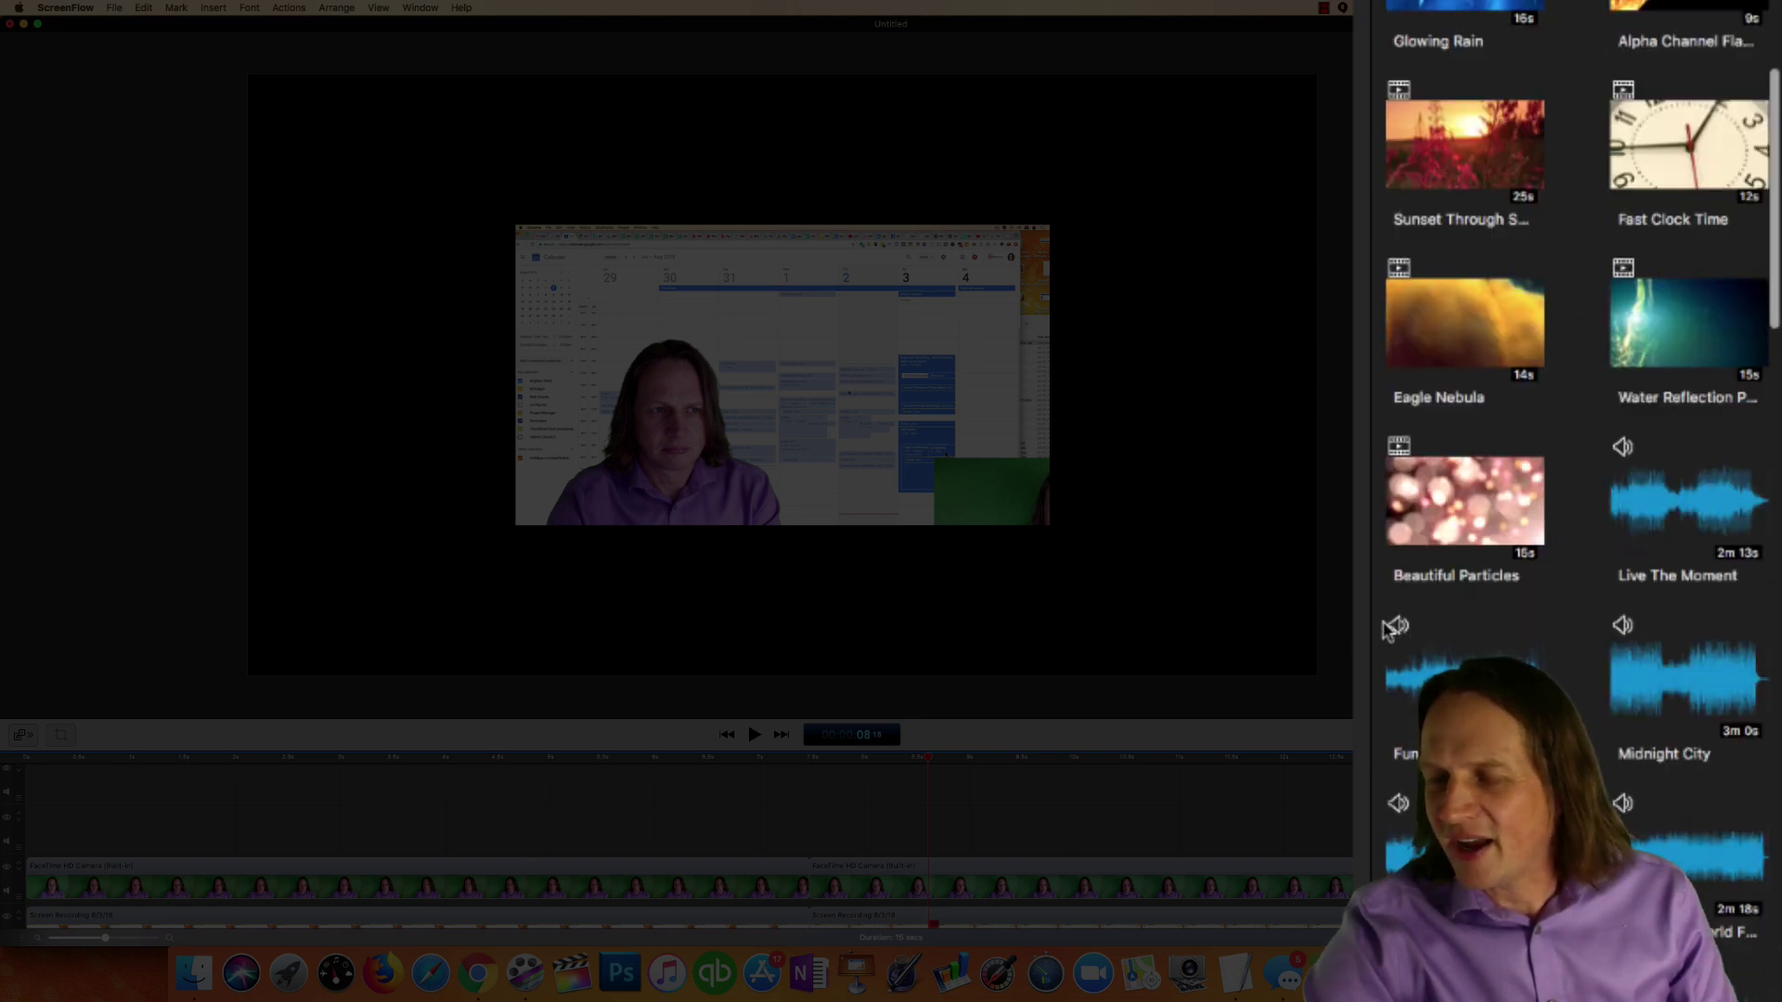
scroll(1559, 657, "down", 6)
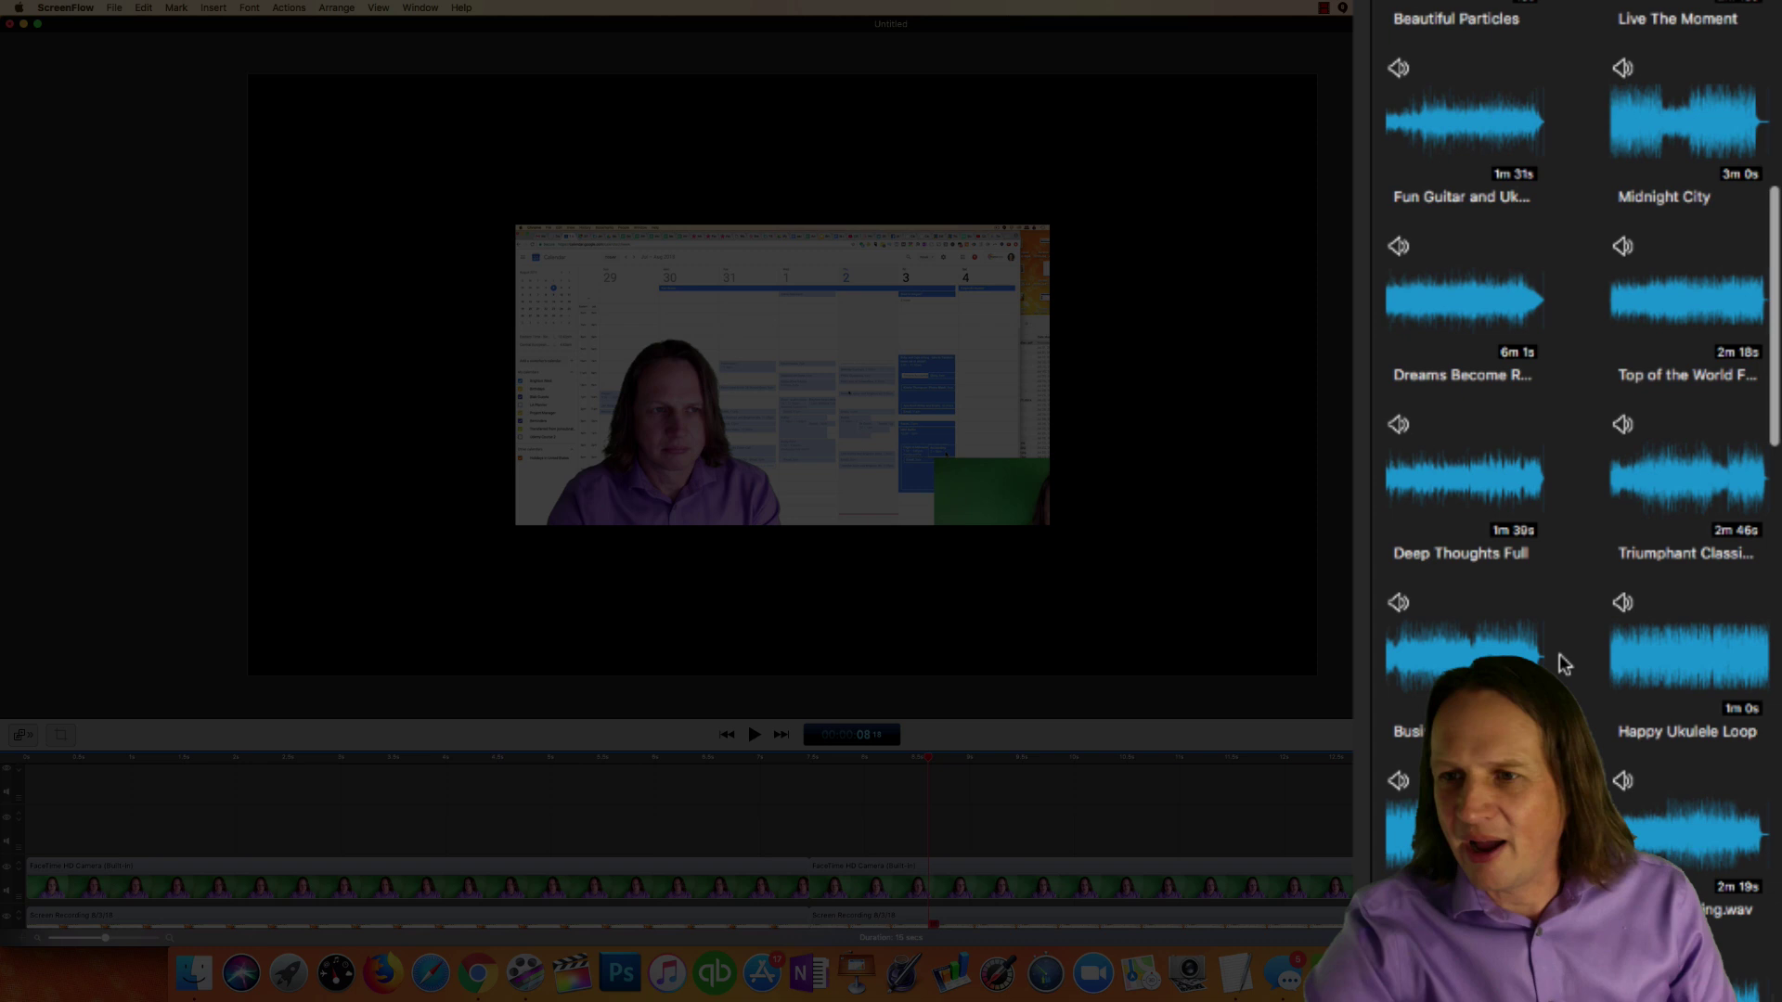
scroll(1559, 653, "down", 5)
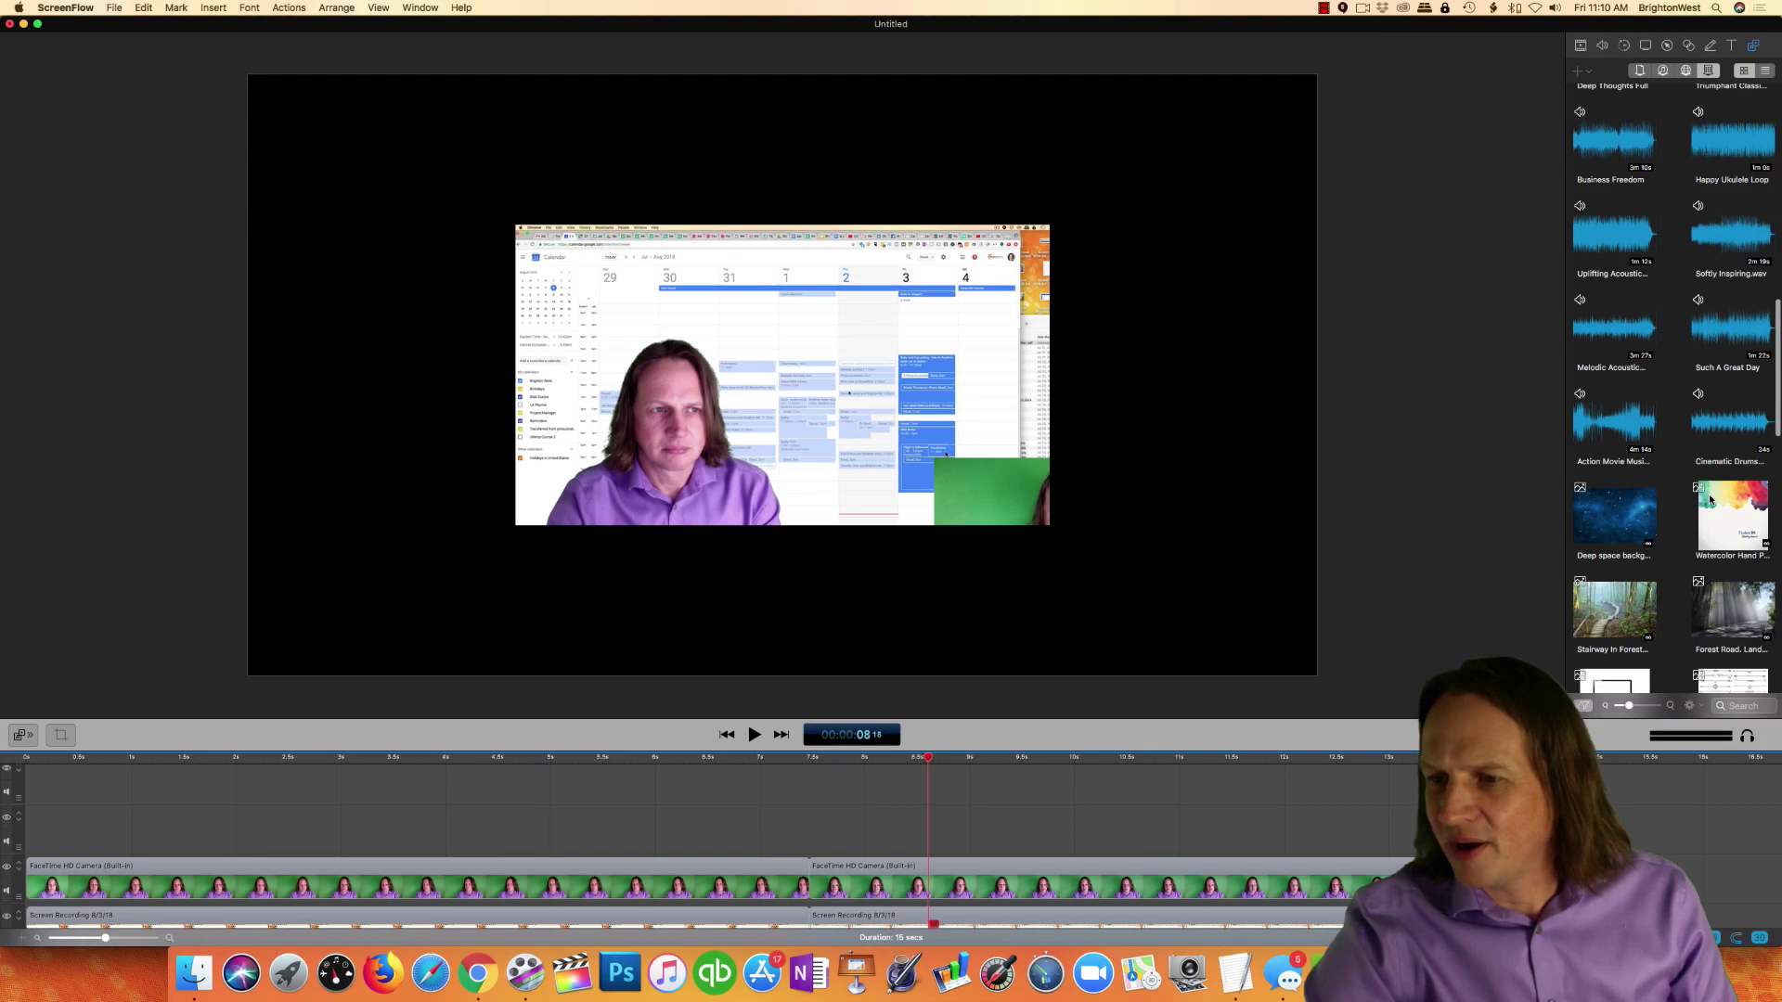
left_click_drag(1696, 497, 1666, 863)
left_click(1661, 759)
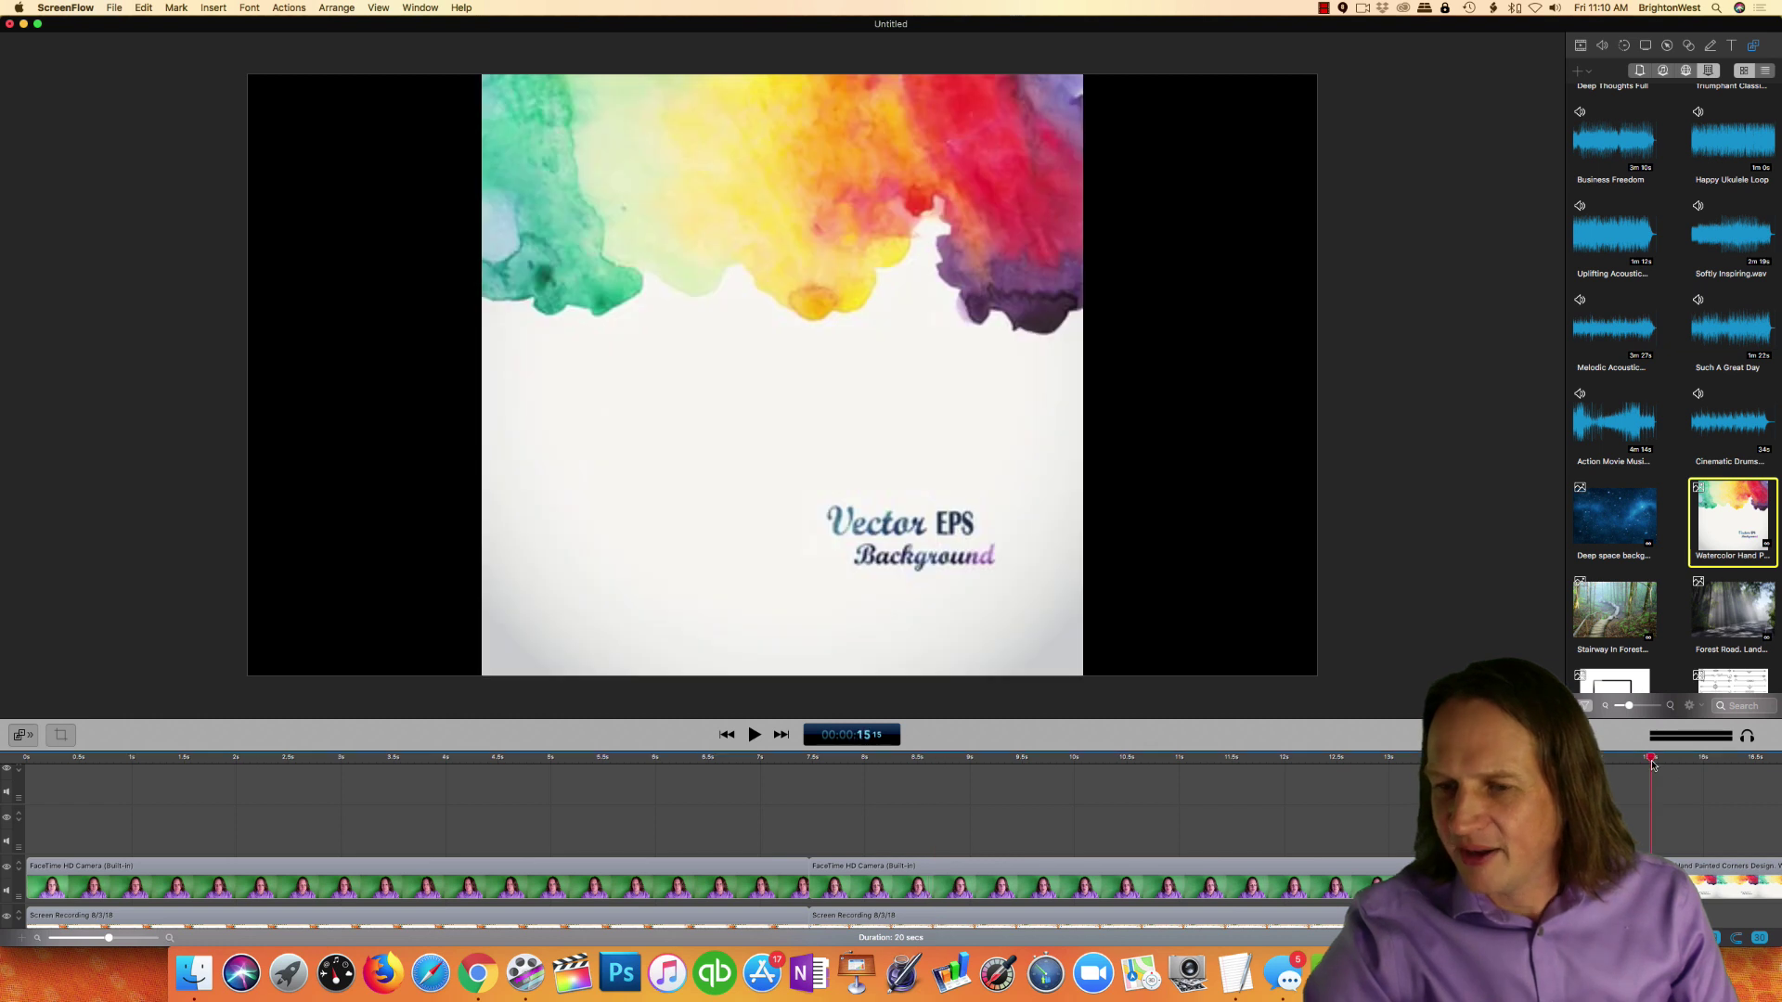
left_click(1682, 882)
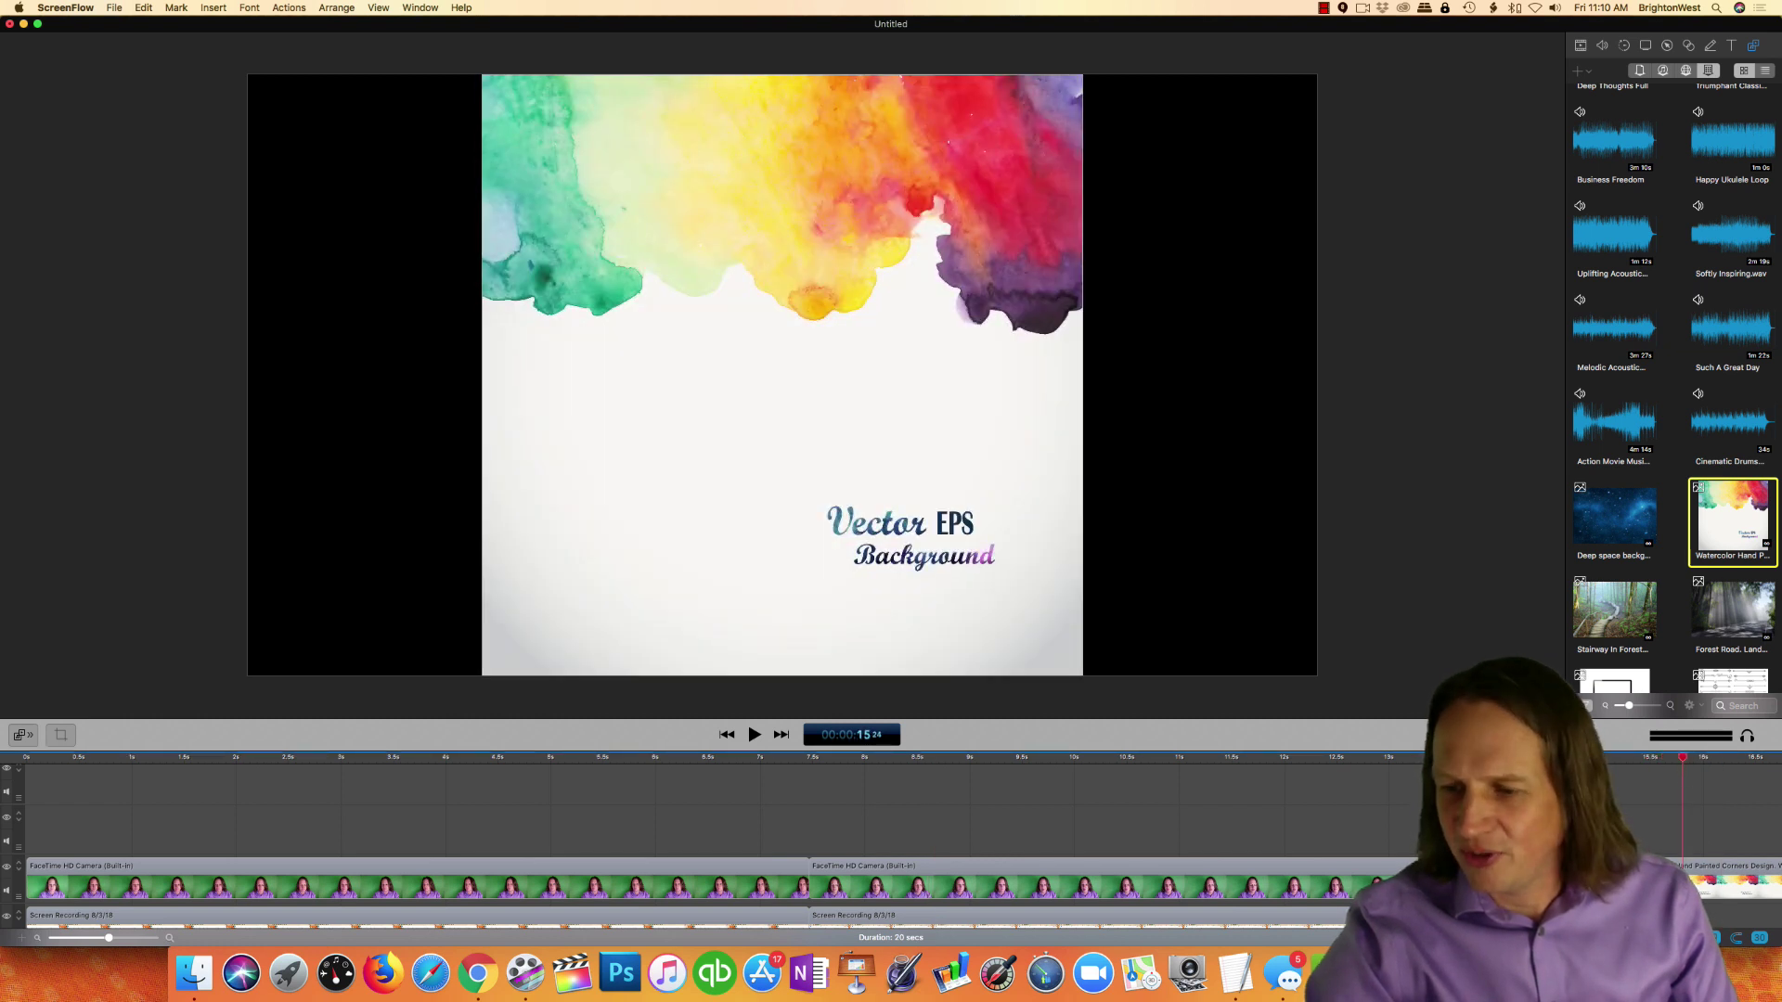
key("Delete")
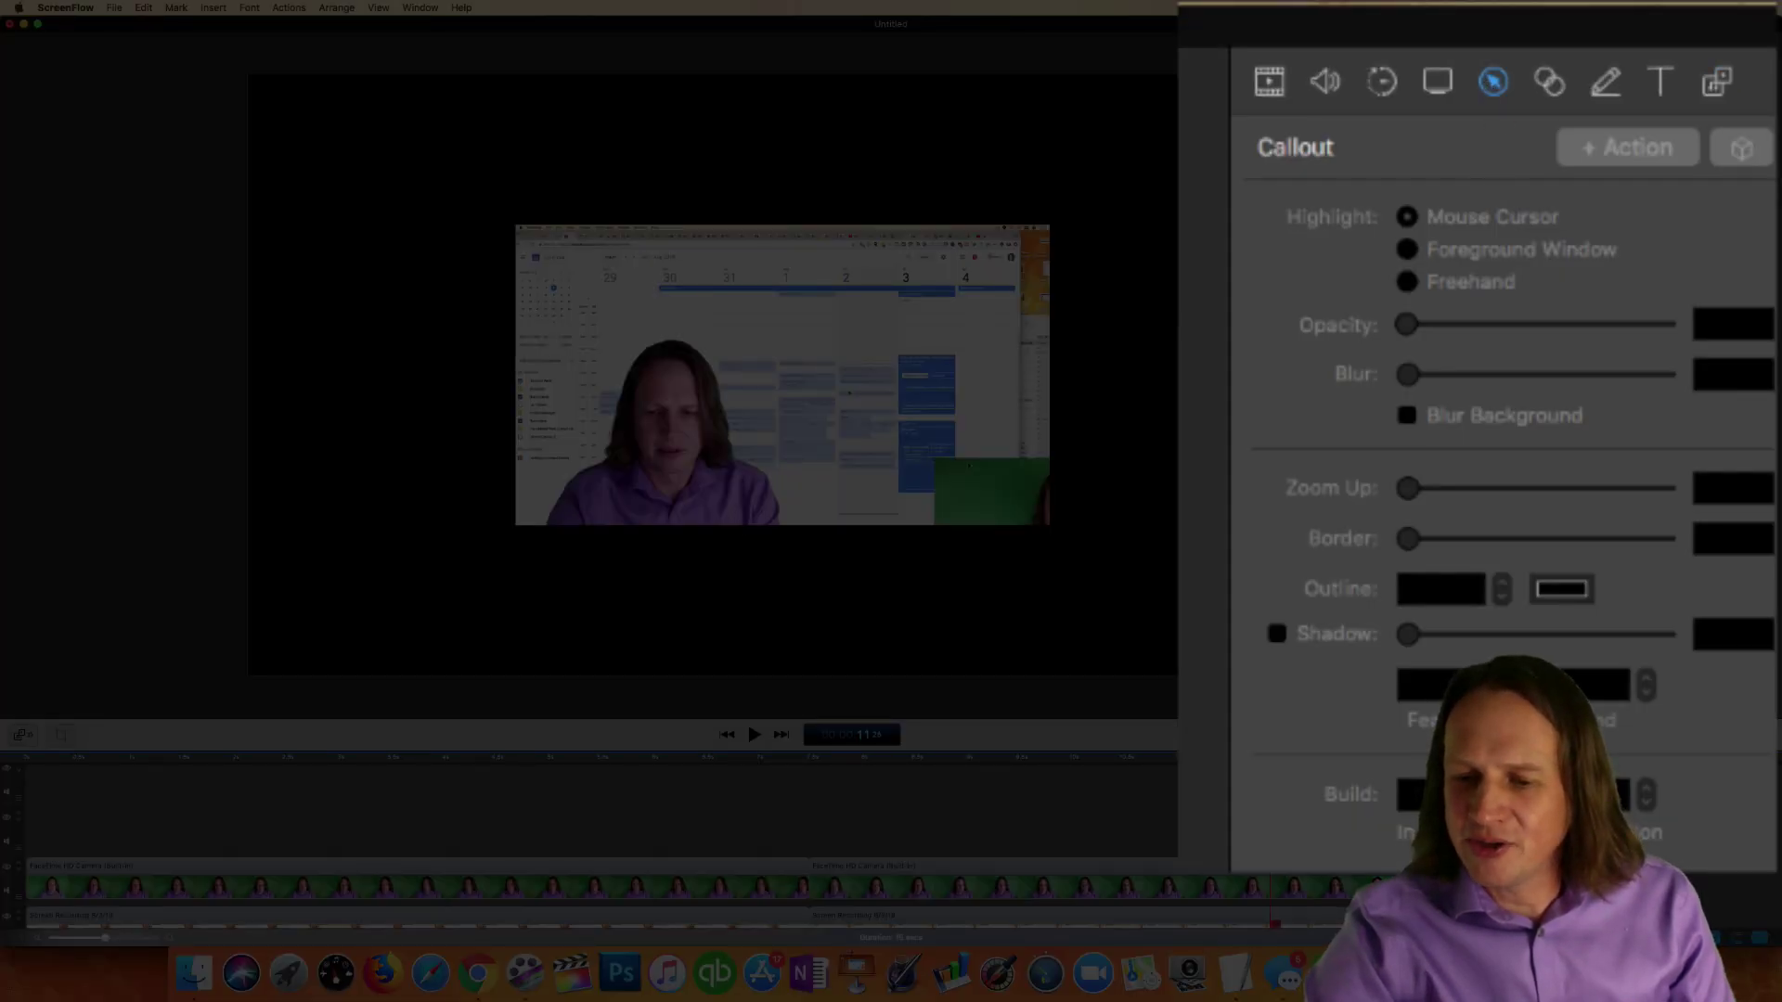
Add a freehand annotation, scribble blue loops over the calendar, then delete it.
left_click(1595, 86)
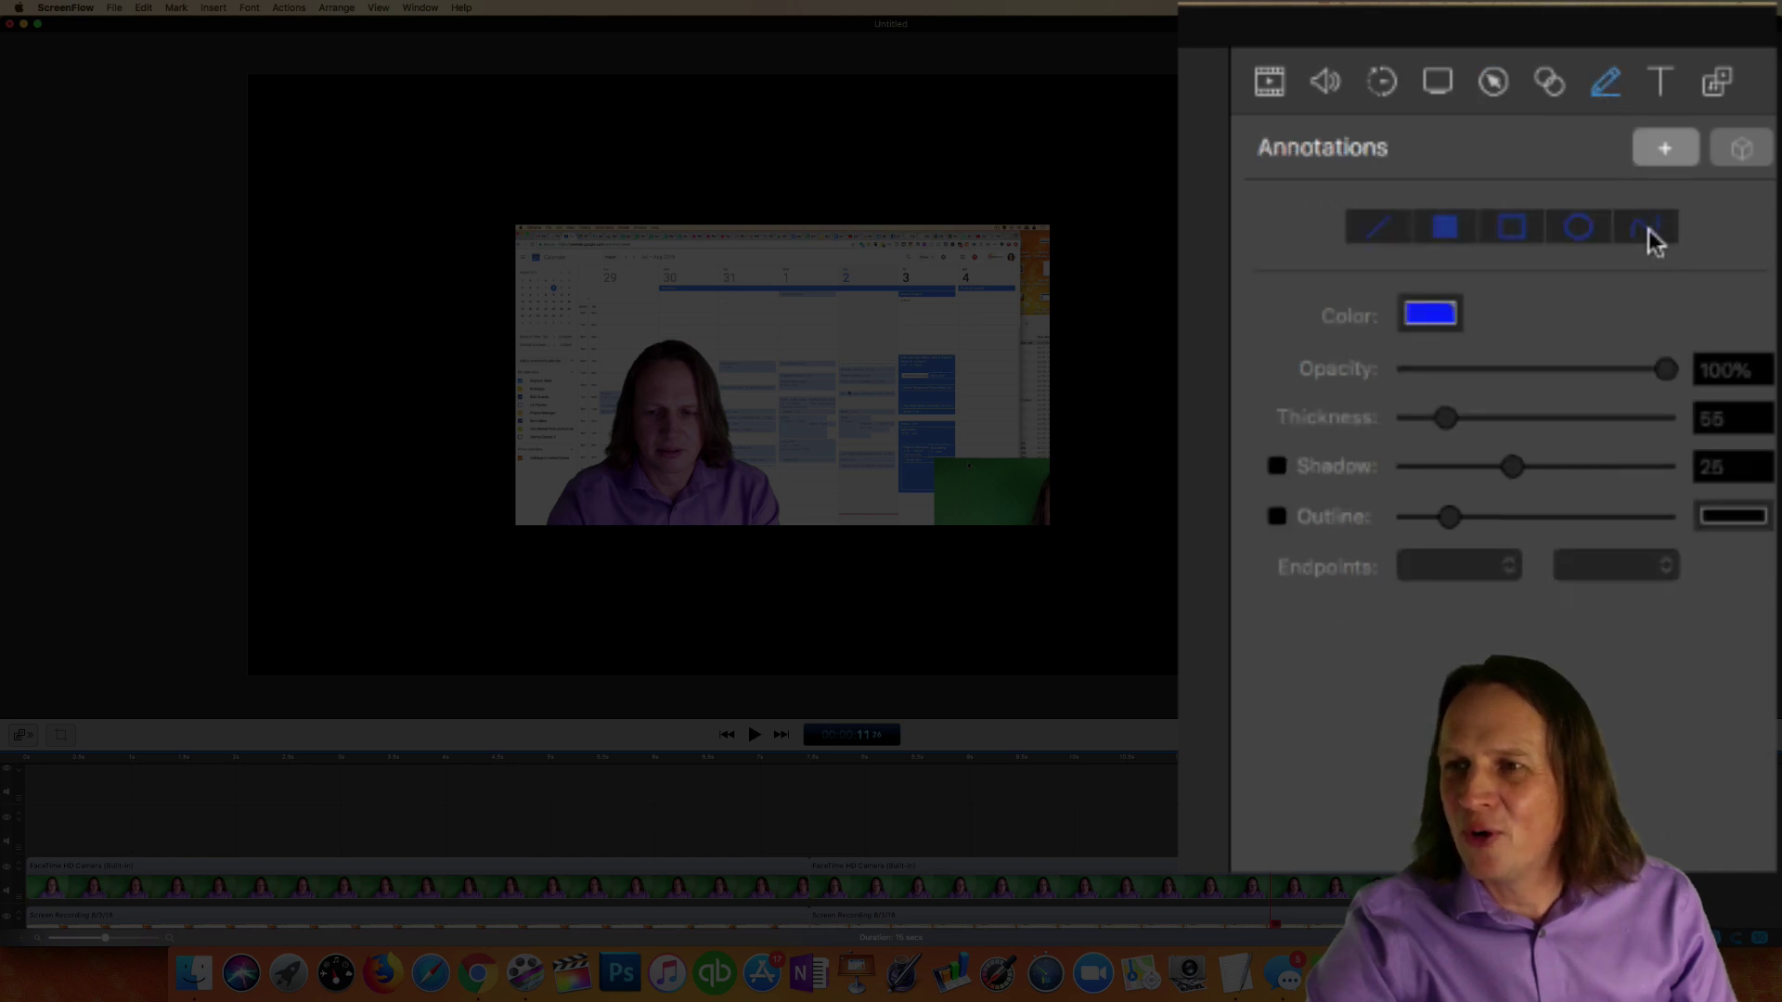
left_click(1667, 158)
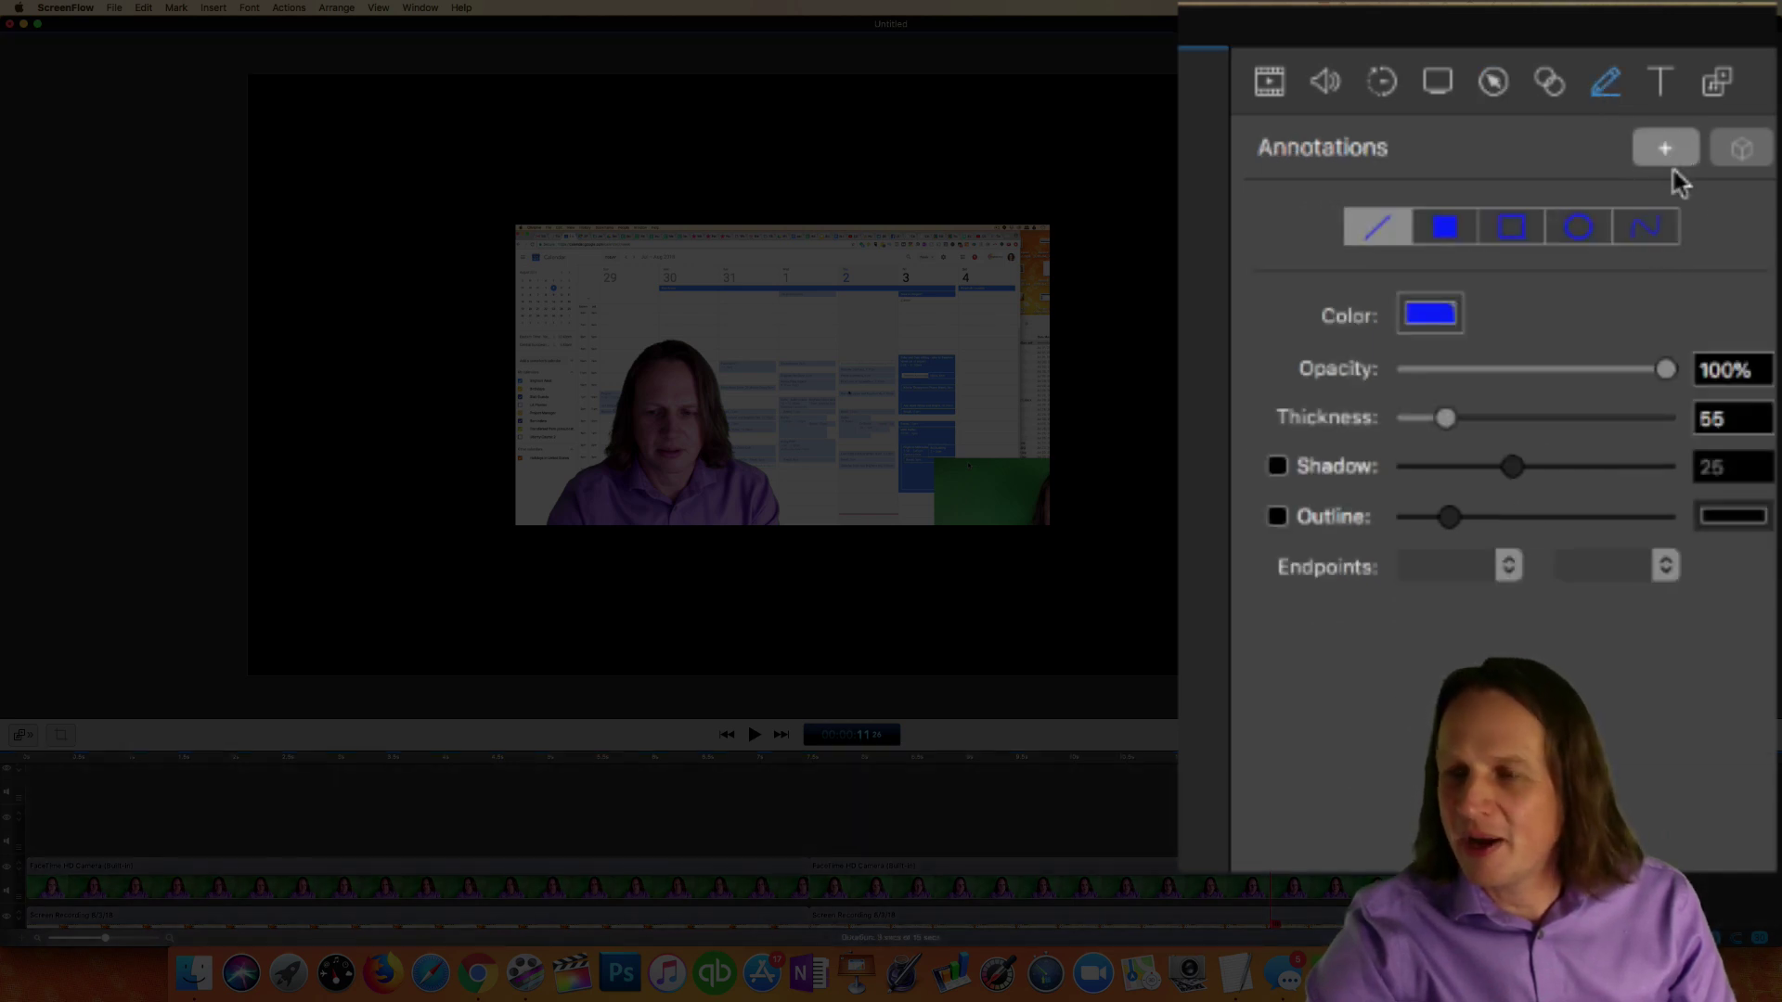
left_click(1648, 230)
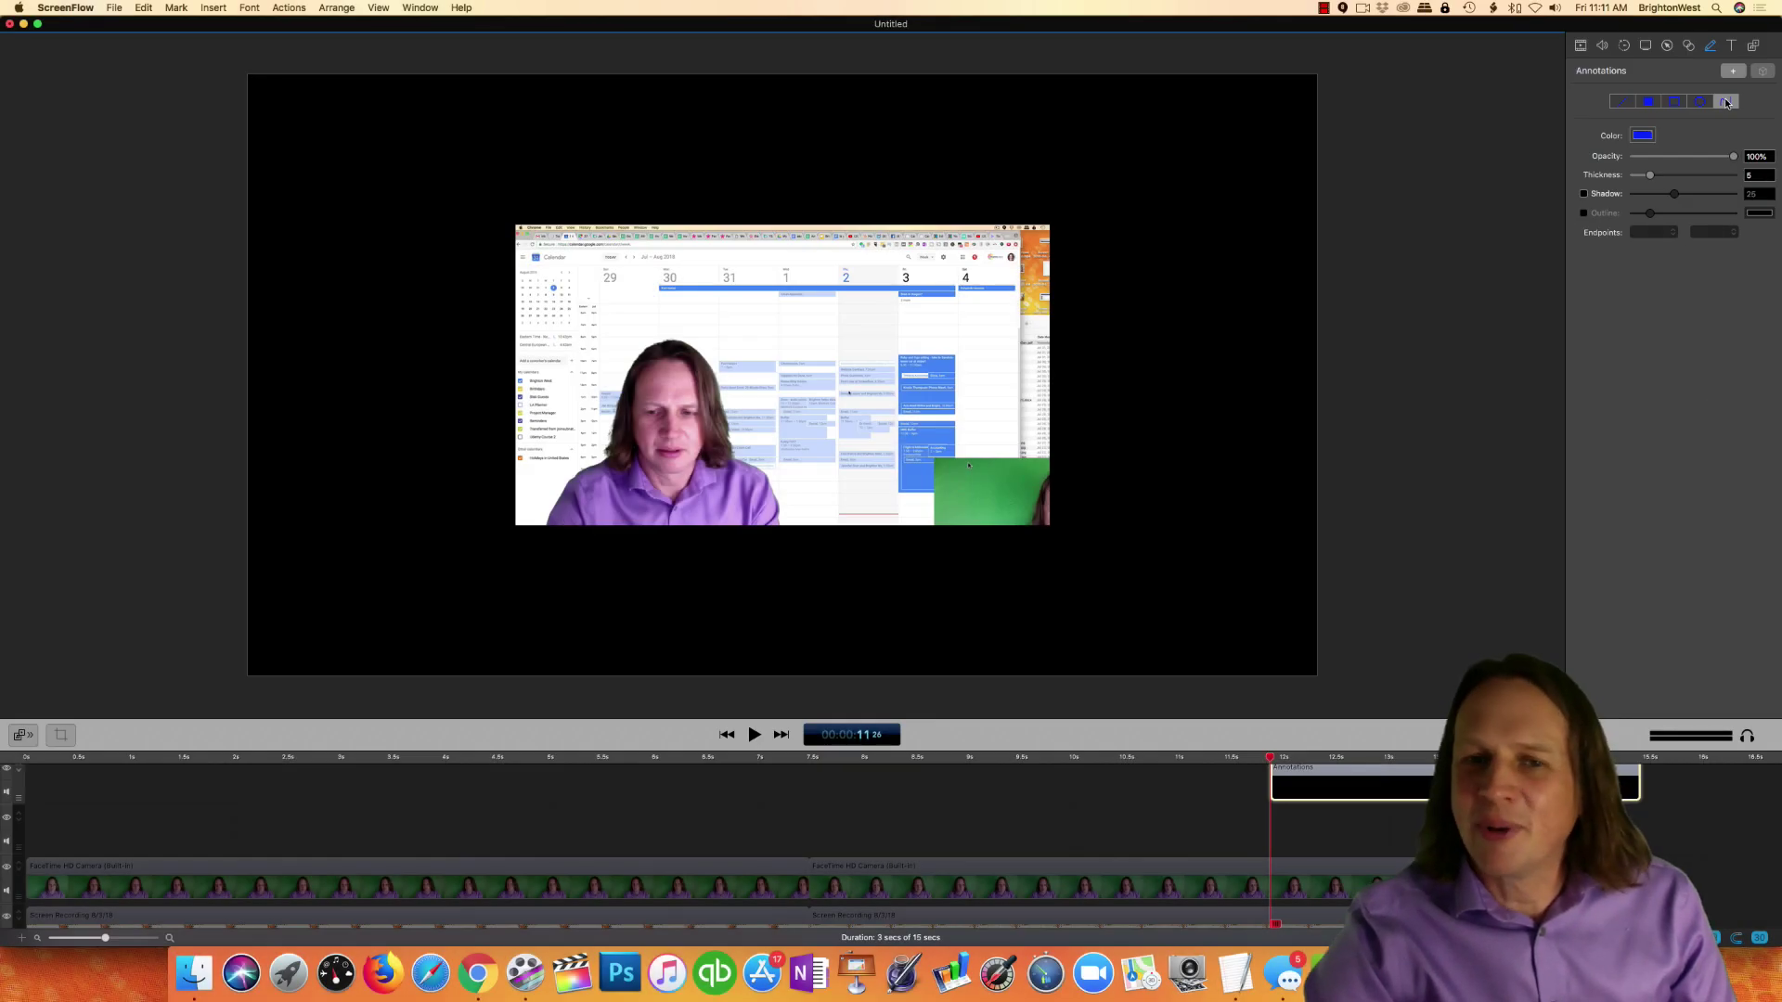
mouse_move(622, 251)
left_mouse_down()
mouse_move(891, 372)
mouse_move(926, 411)
left_mouse_up()
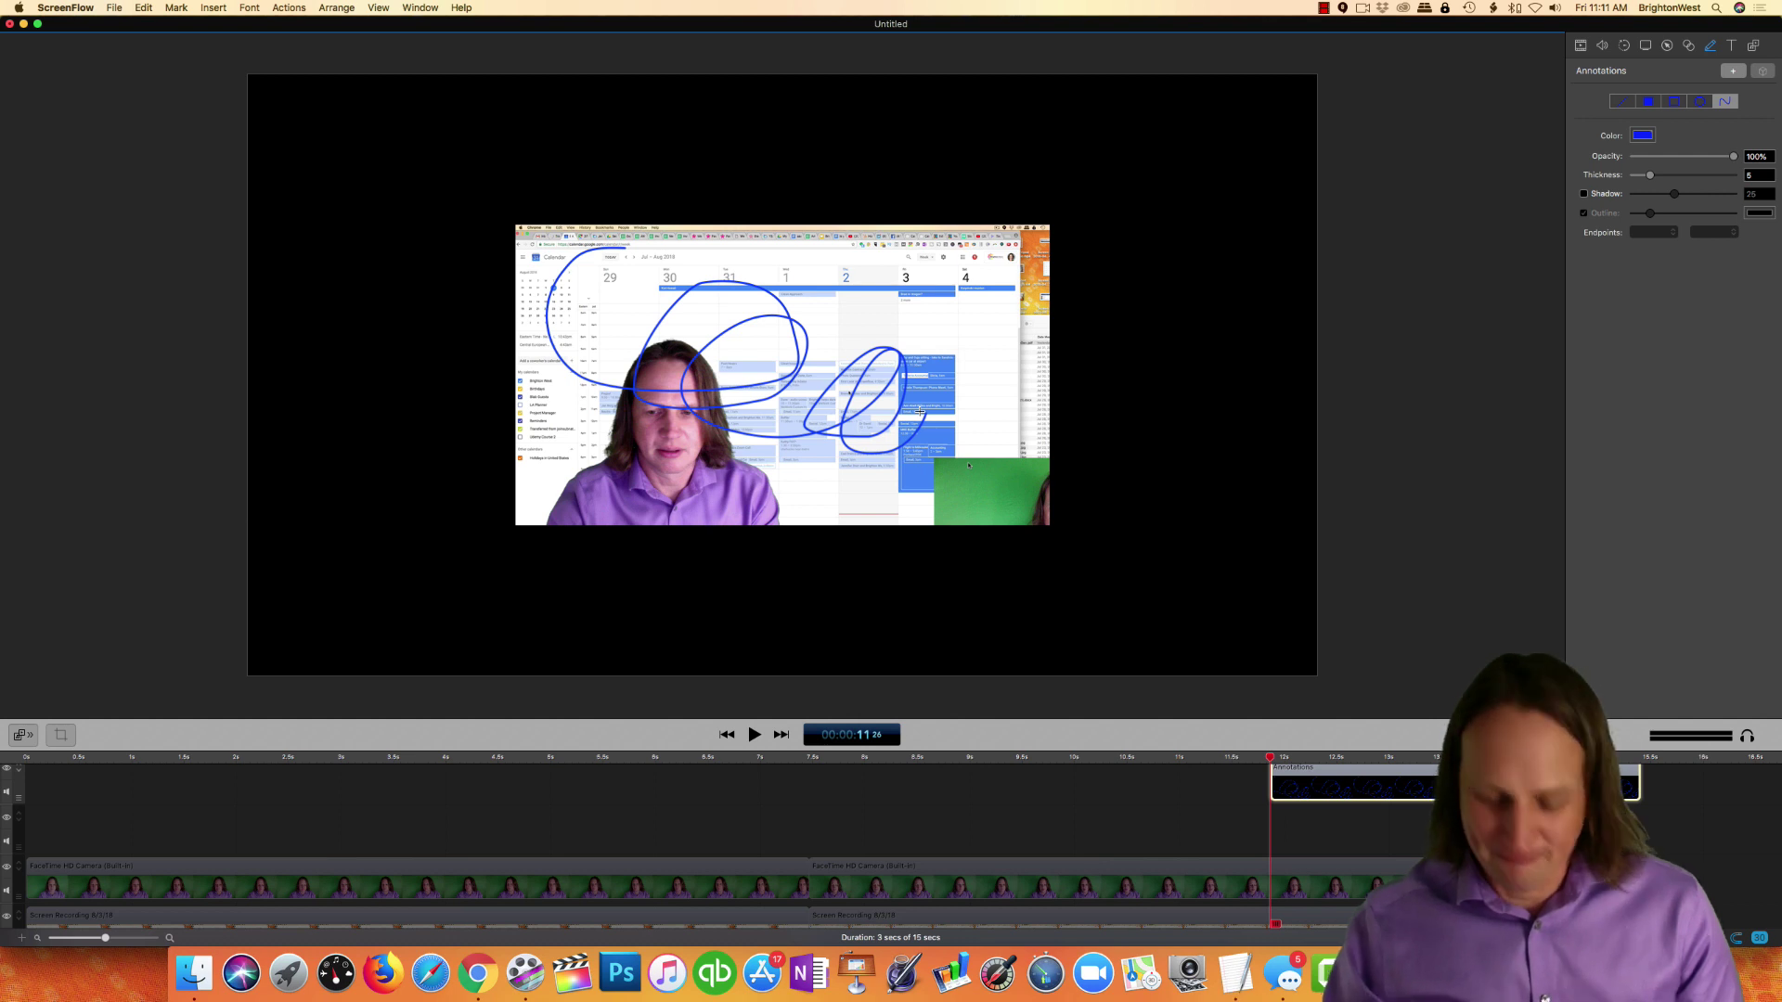
key("Delete")
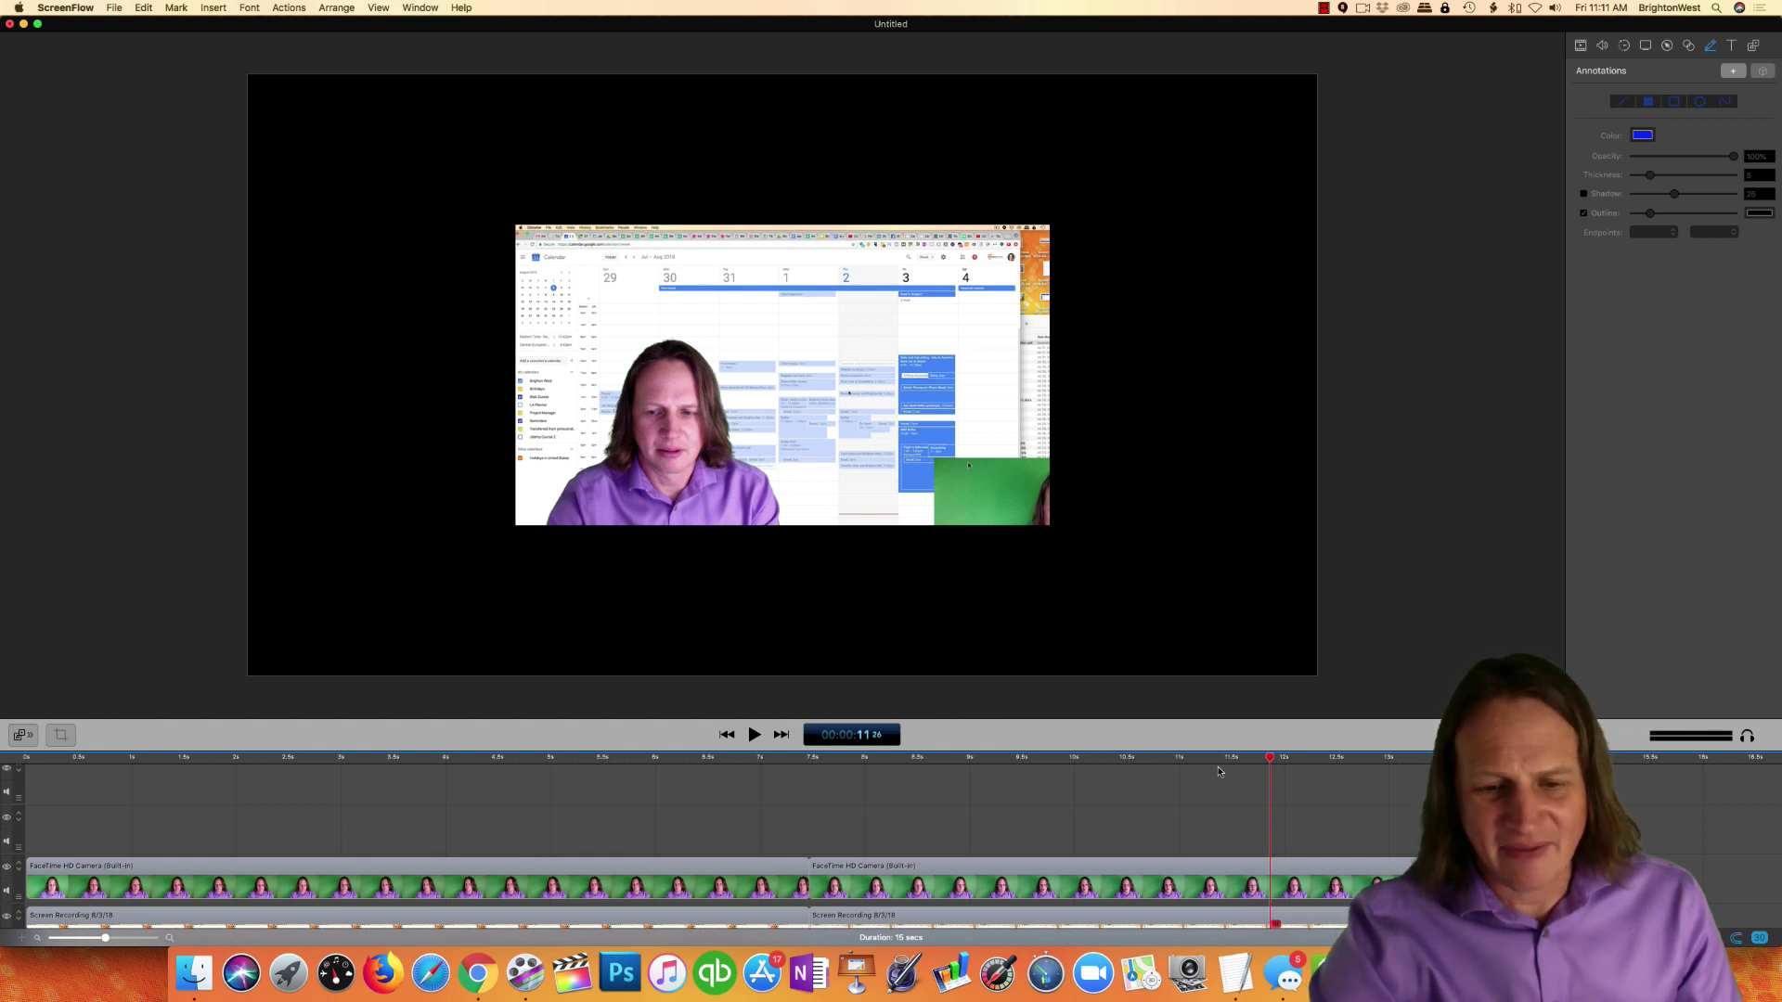
Select the second webcam clip and browse its saved style presets in Video properties.
left_click(999, 763)
left_click(1029, 887)
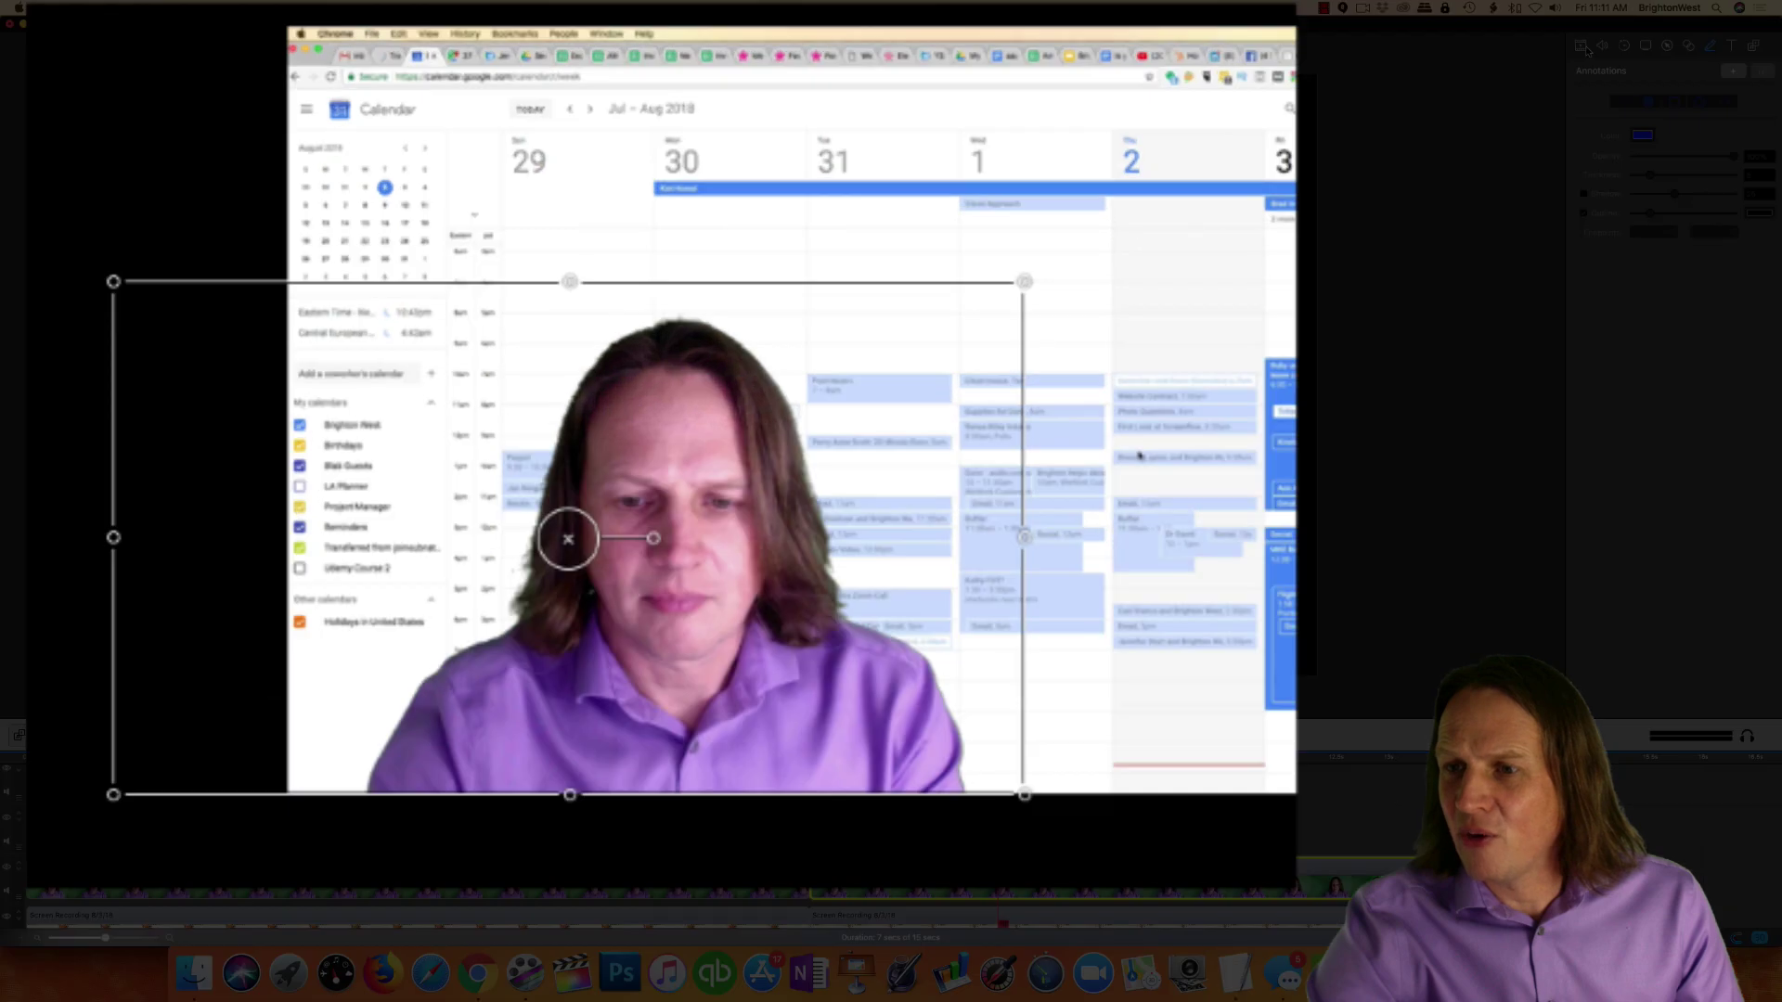
left_click(1581, 45)
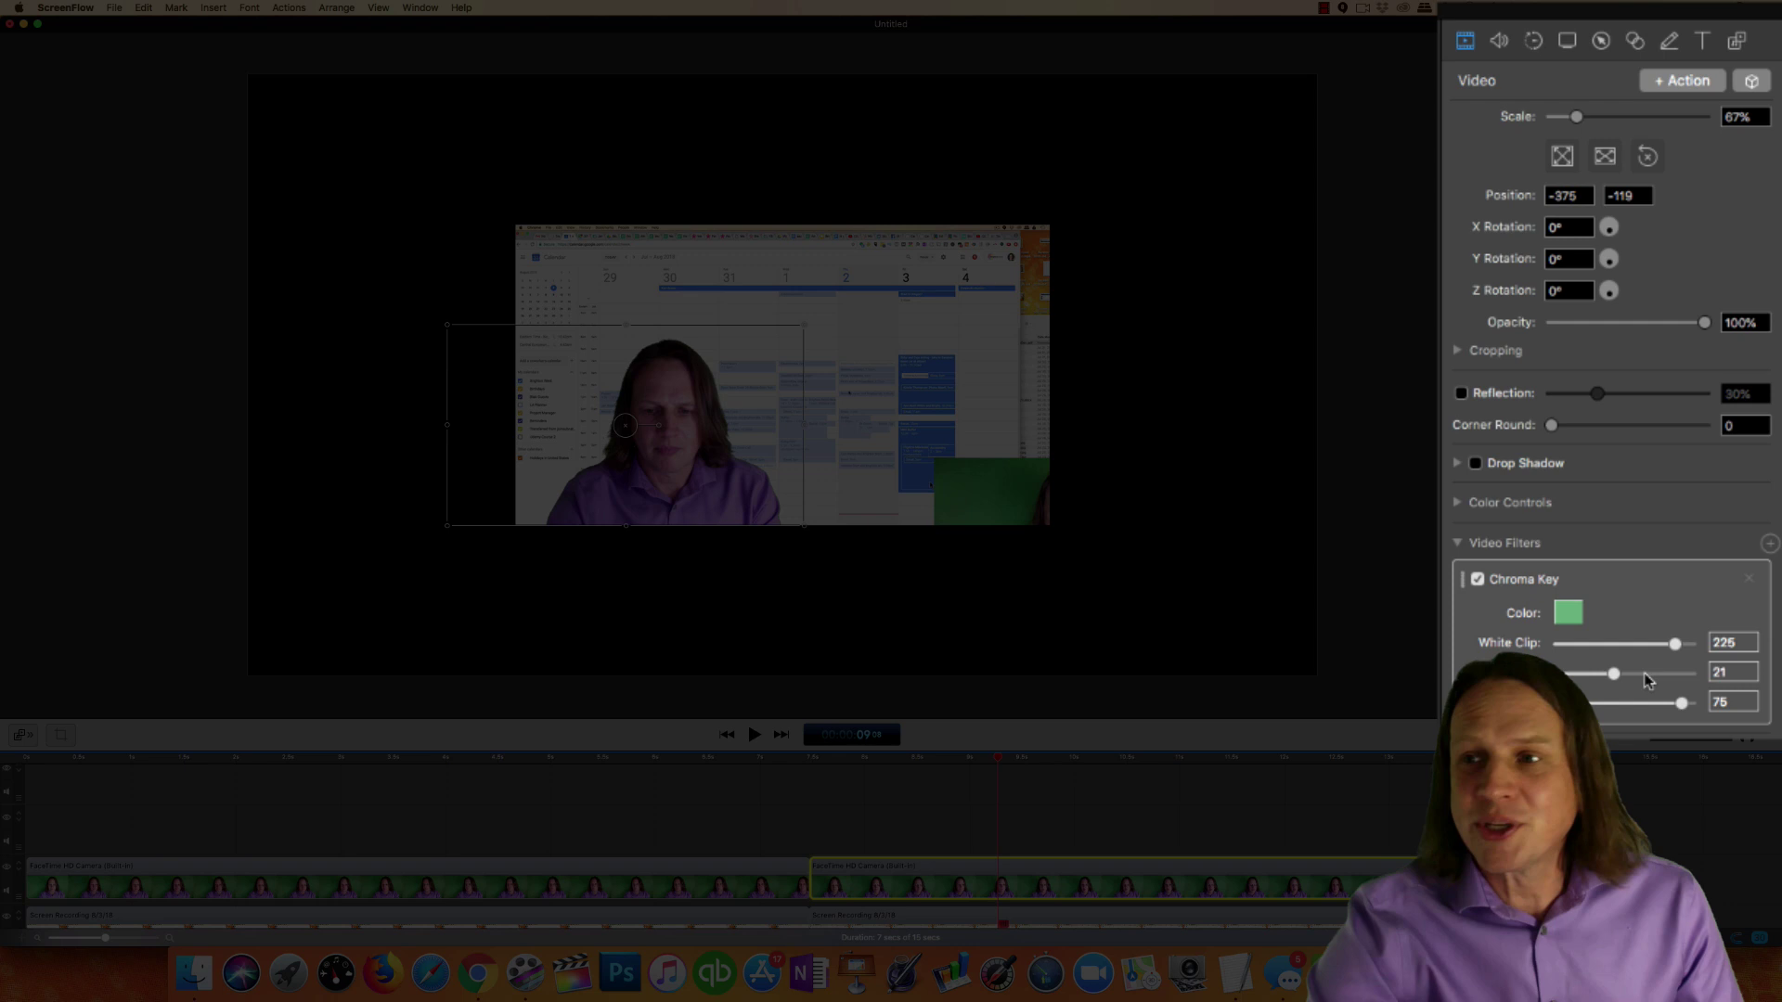
left_click(1752, 81)
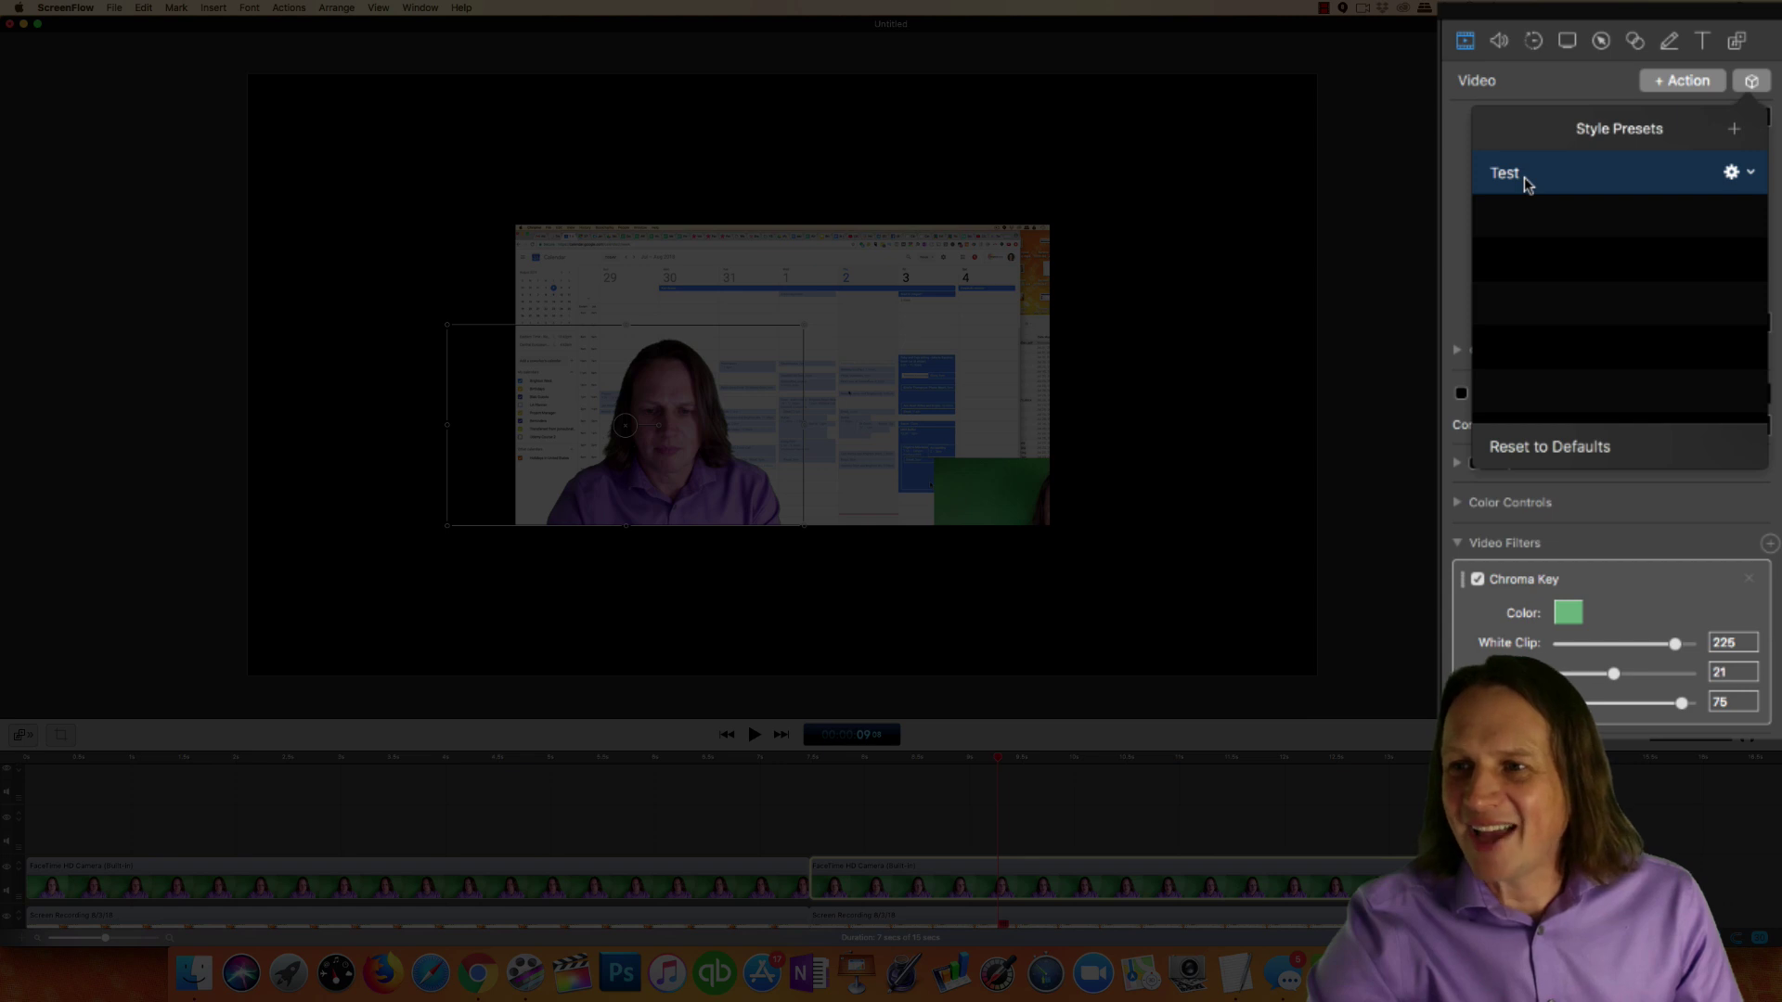
left_click(1460, 130)
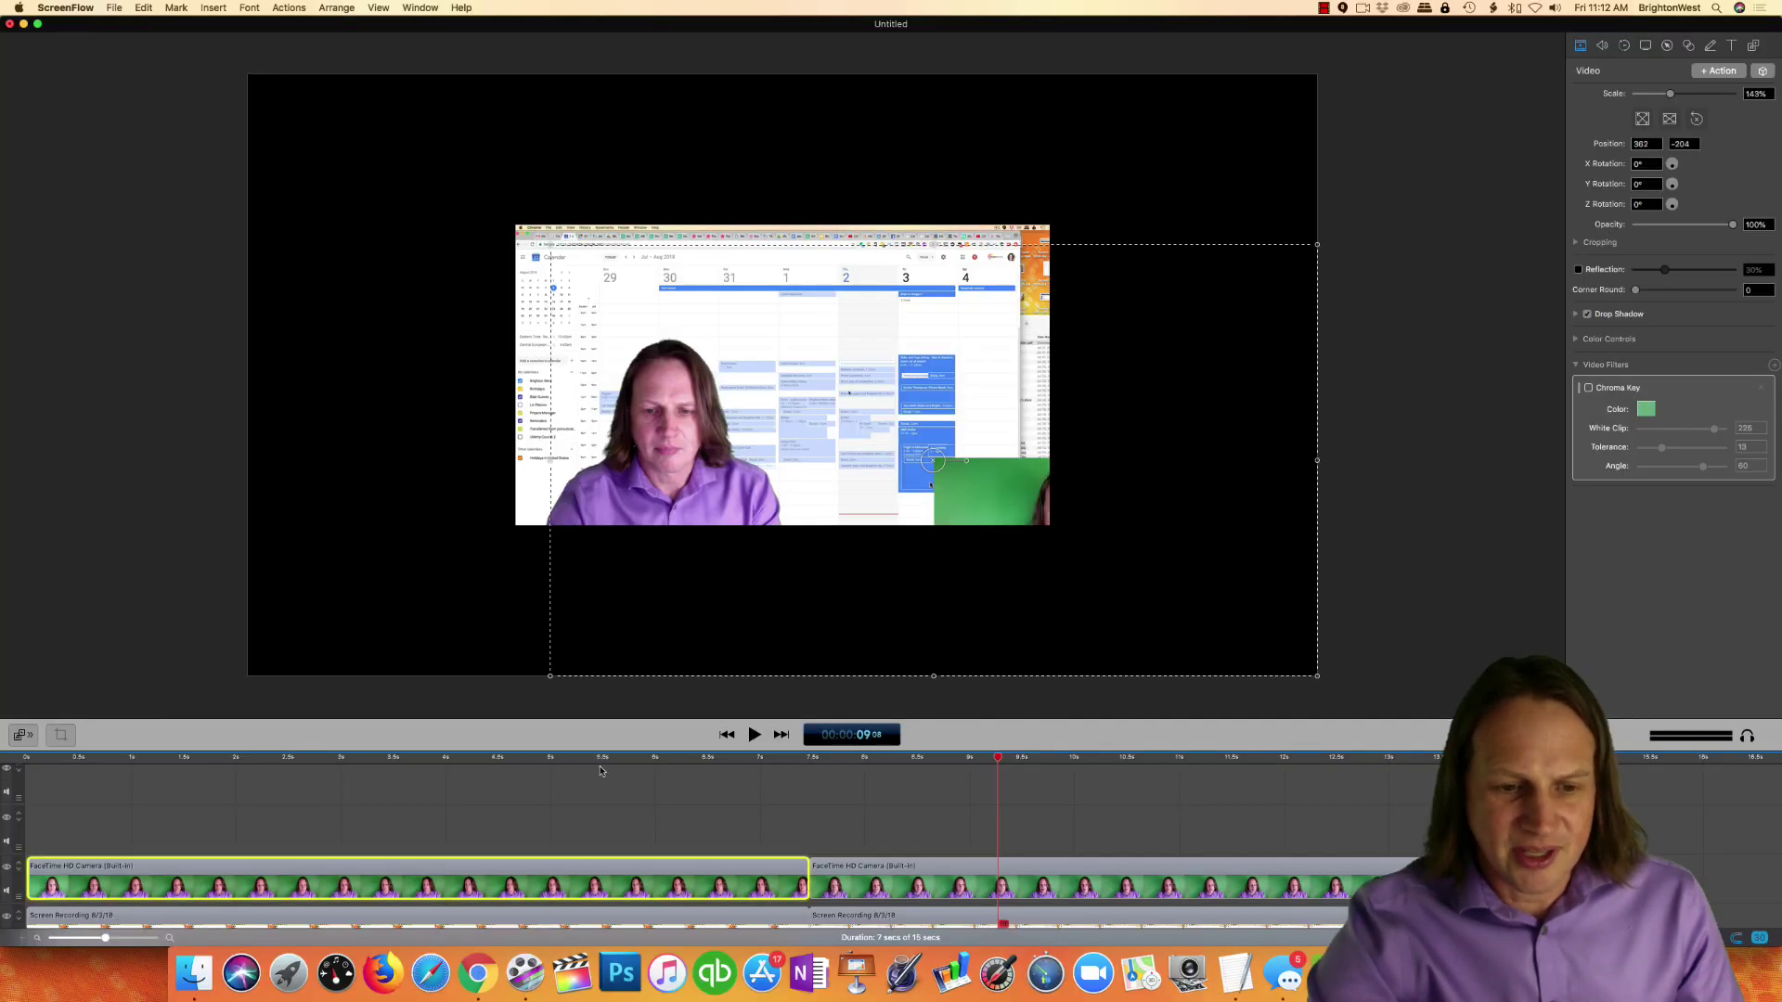
Apply the Test style preset to the first webcam clip at about 5 seconds.
left_click(602, 761)
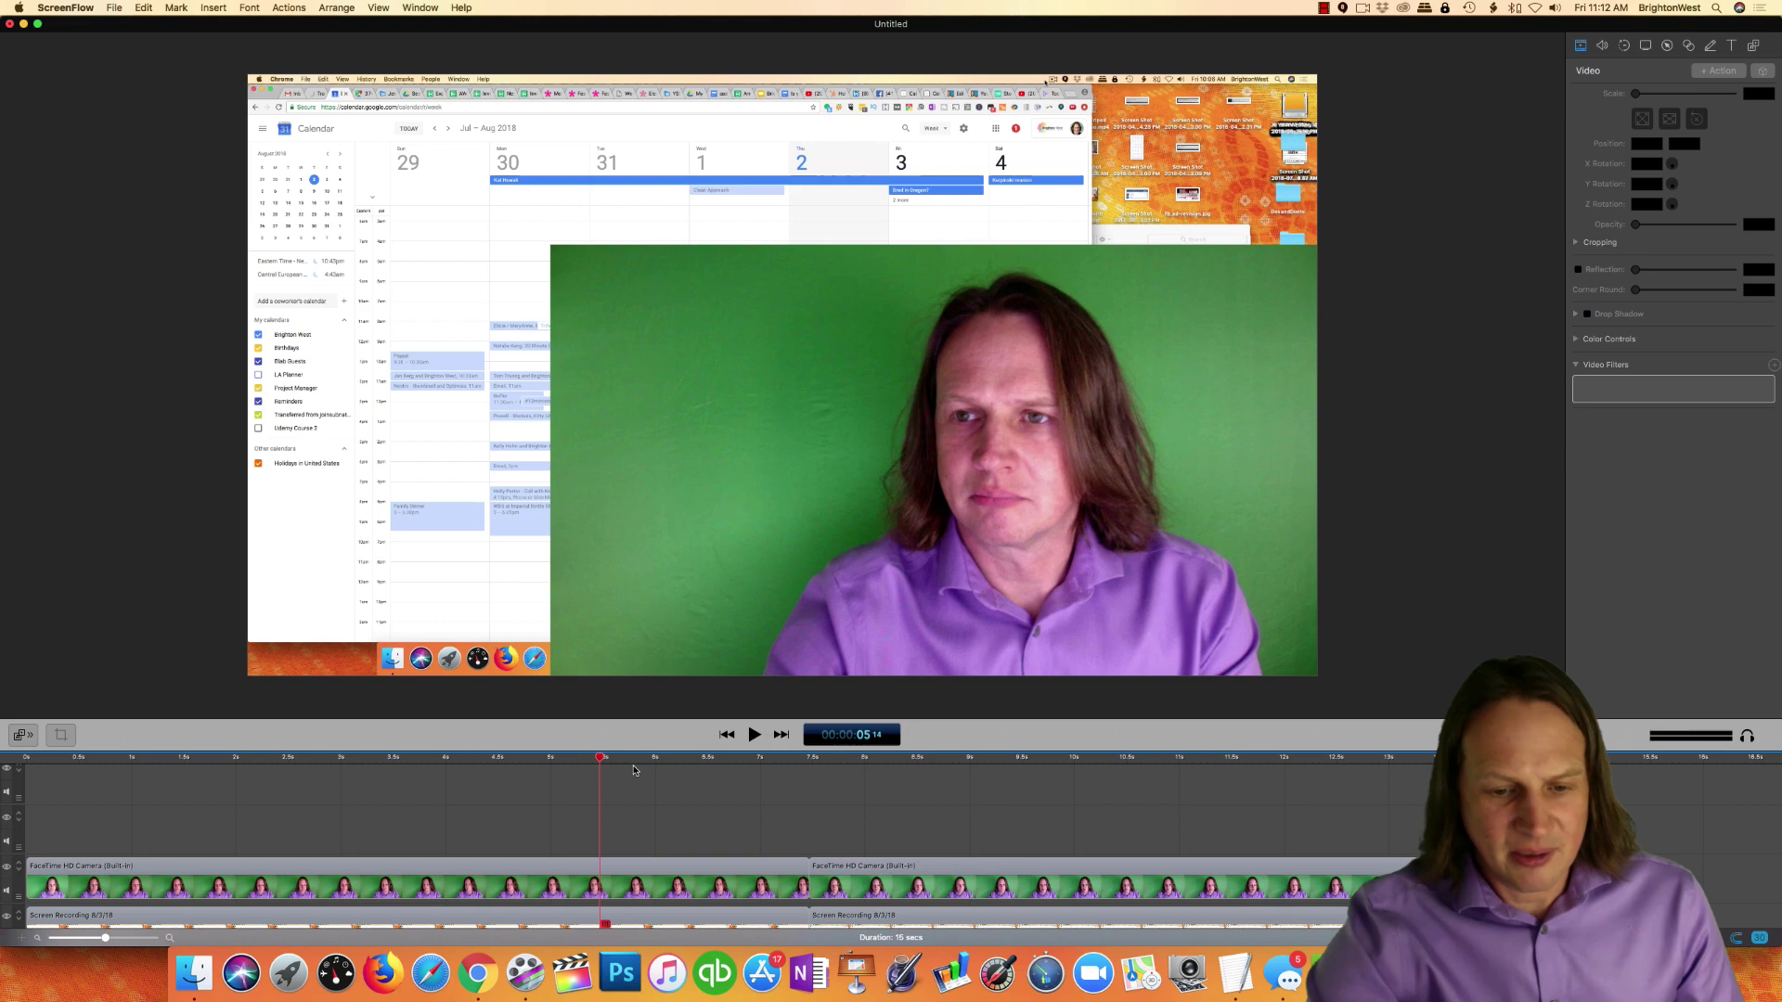
left_click(641, 883)
left_click(1762, 70)
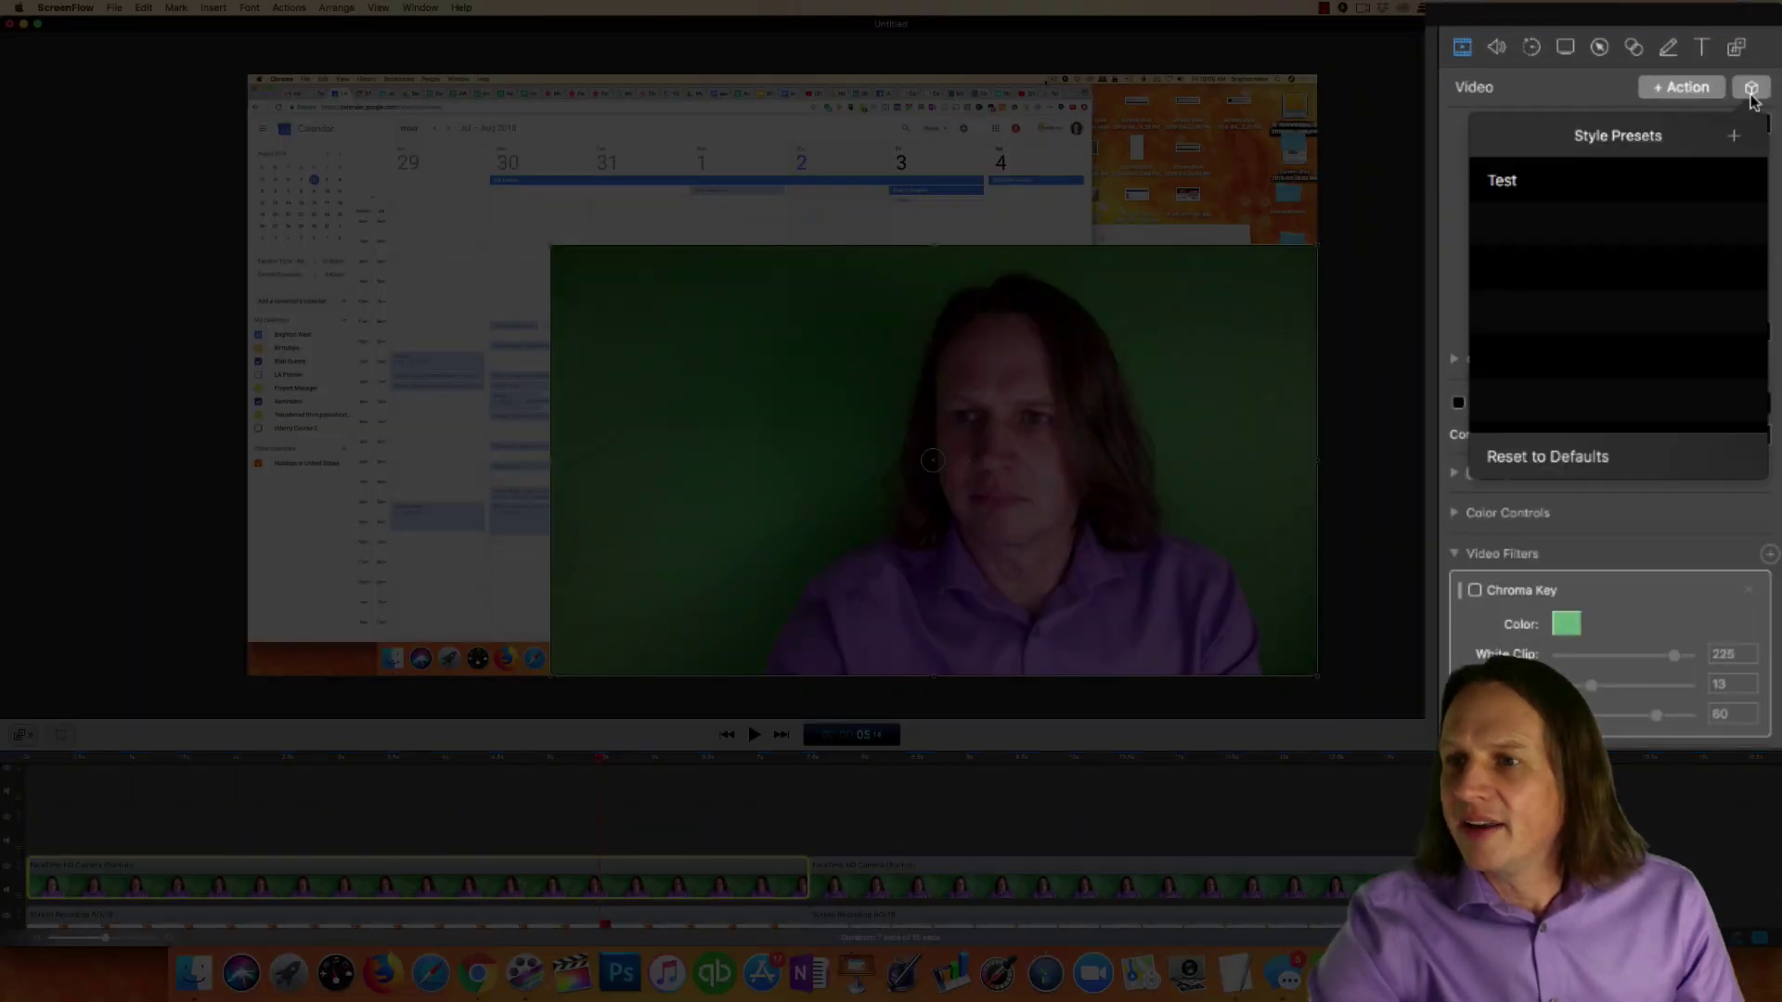
left_click(1589, 176)
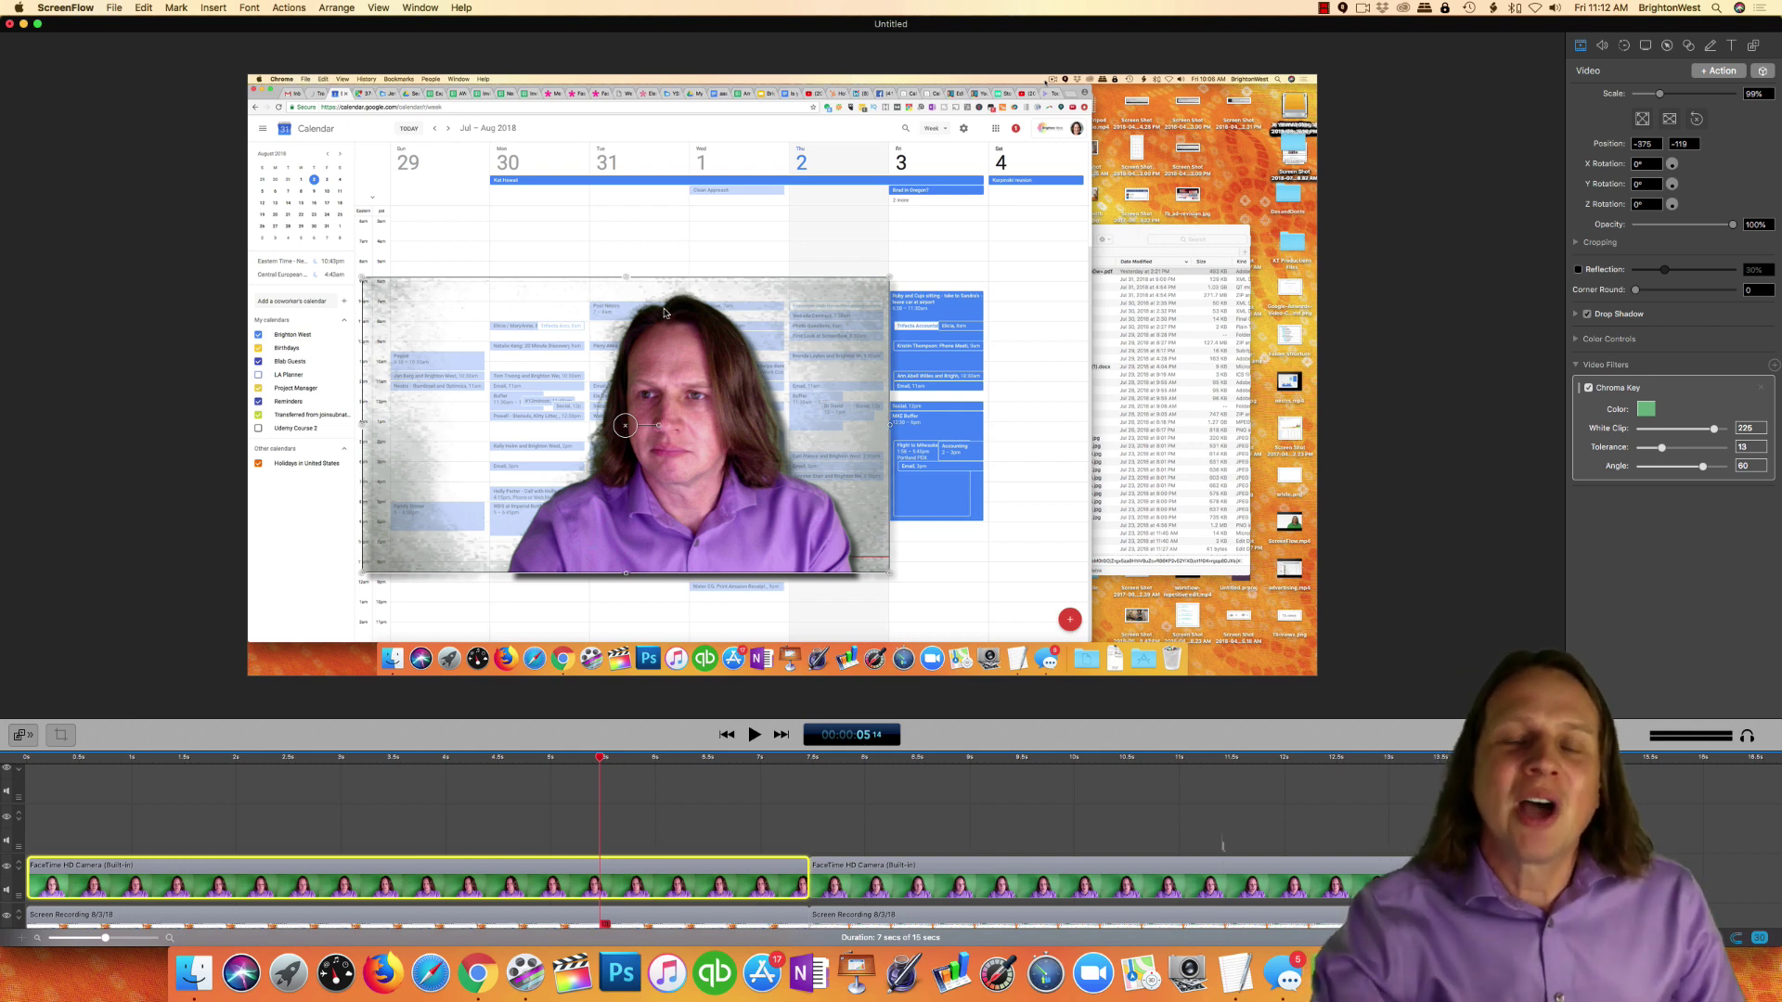
Show the File menu with its Export… command.
left_click(118, 7)
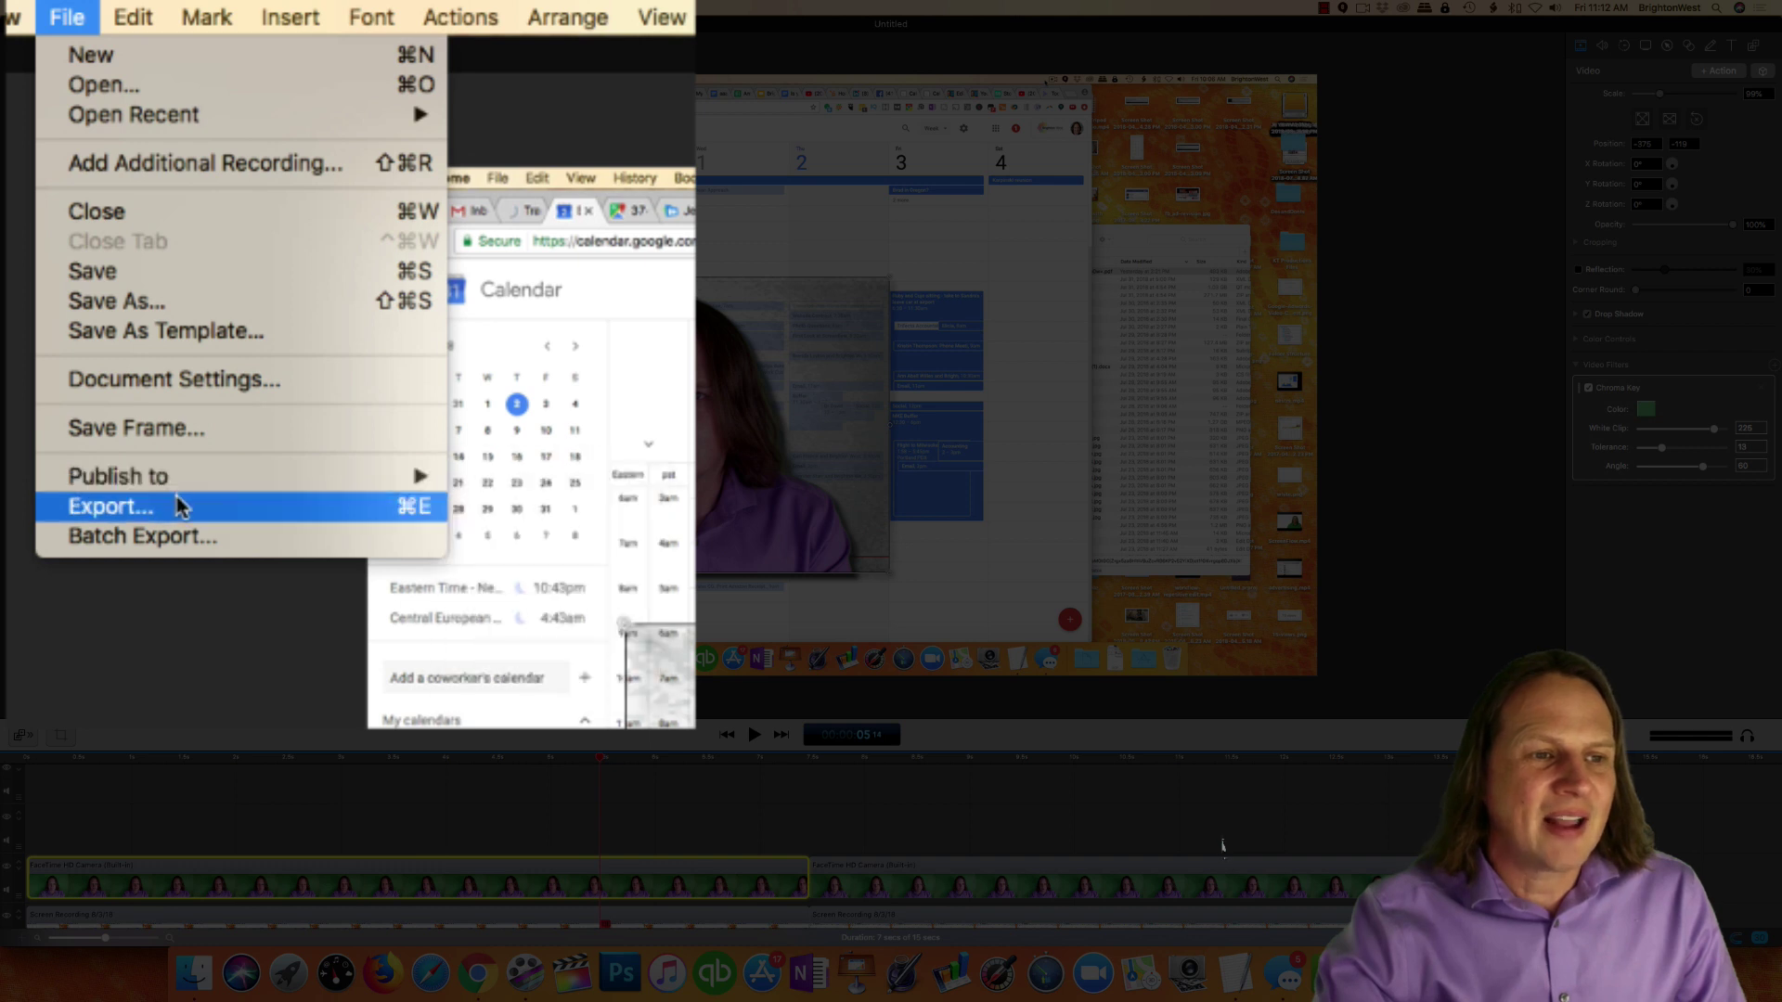
mouse_move(176, 472)
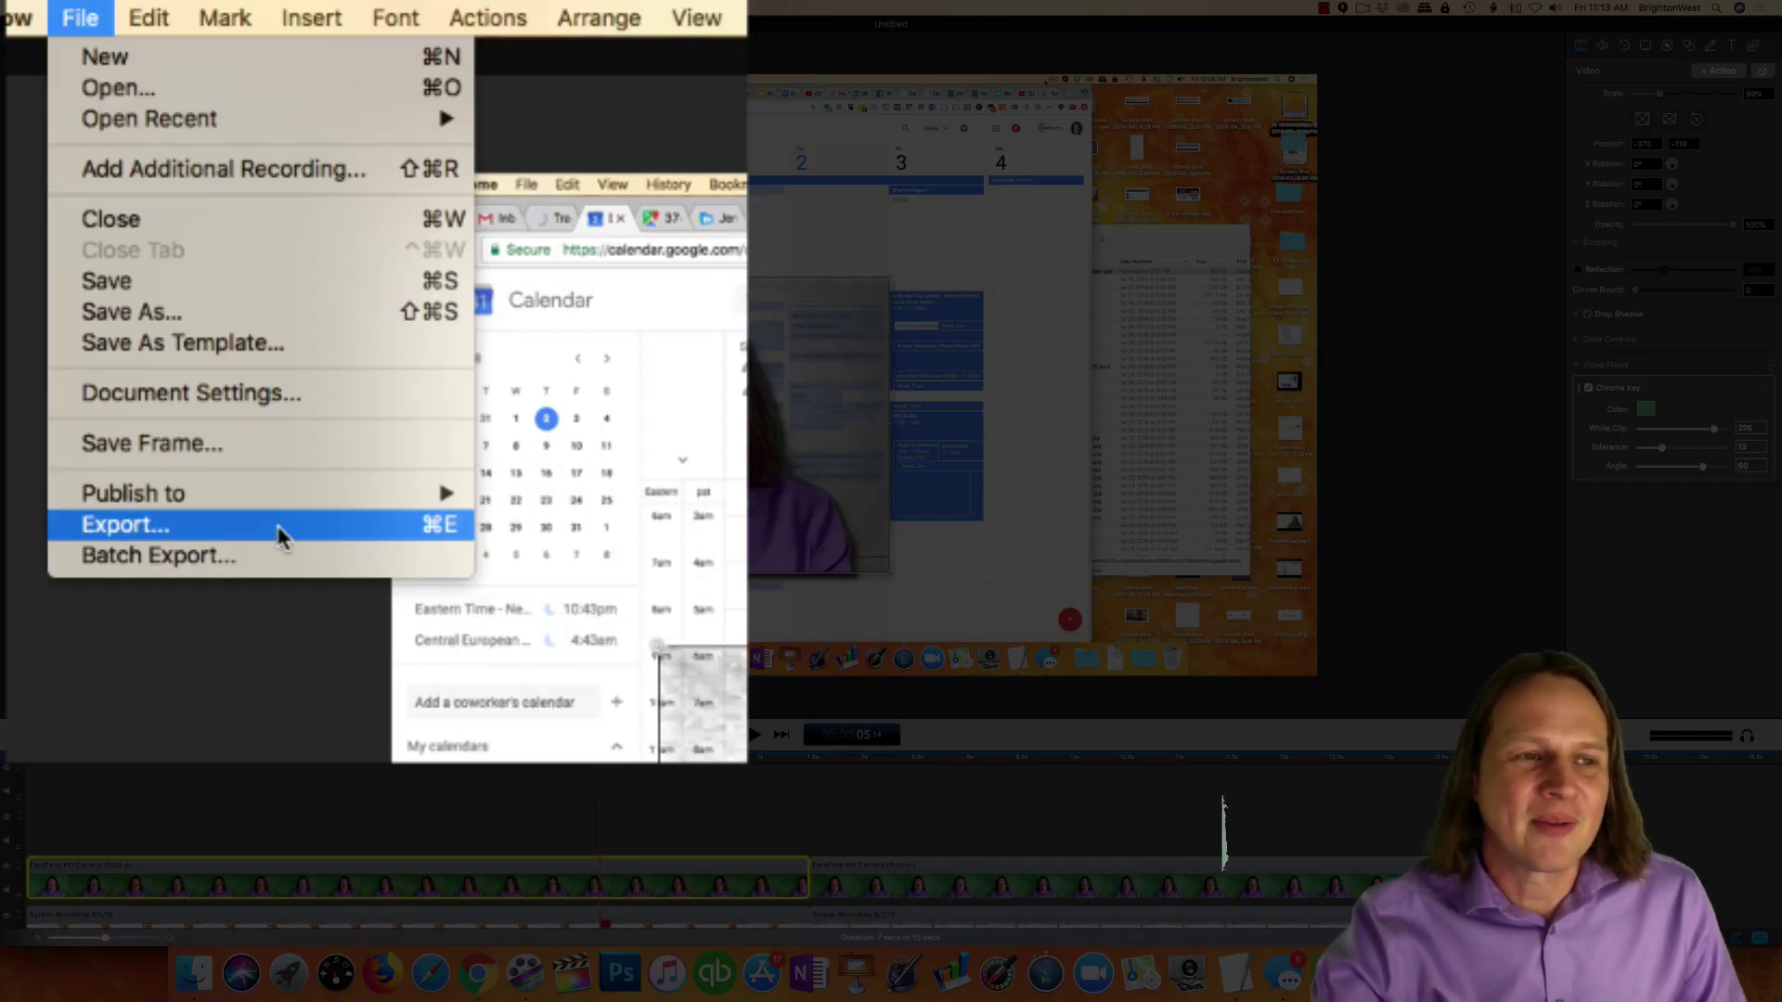
Open Export for ScreenFlow.mp4, switch to Manual settings and view the preset list.
left_click(279, 525)
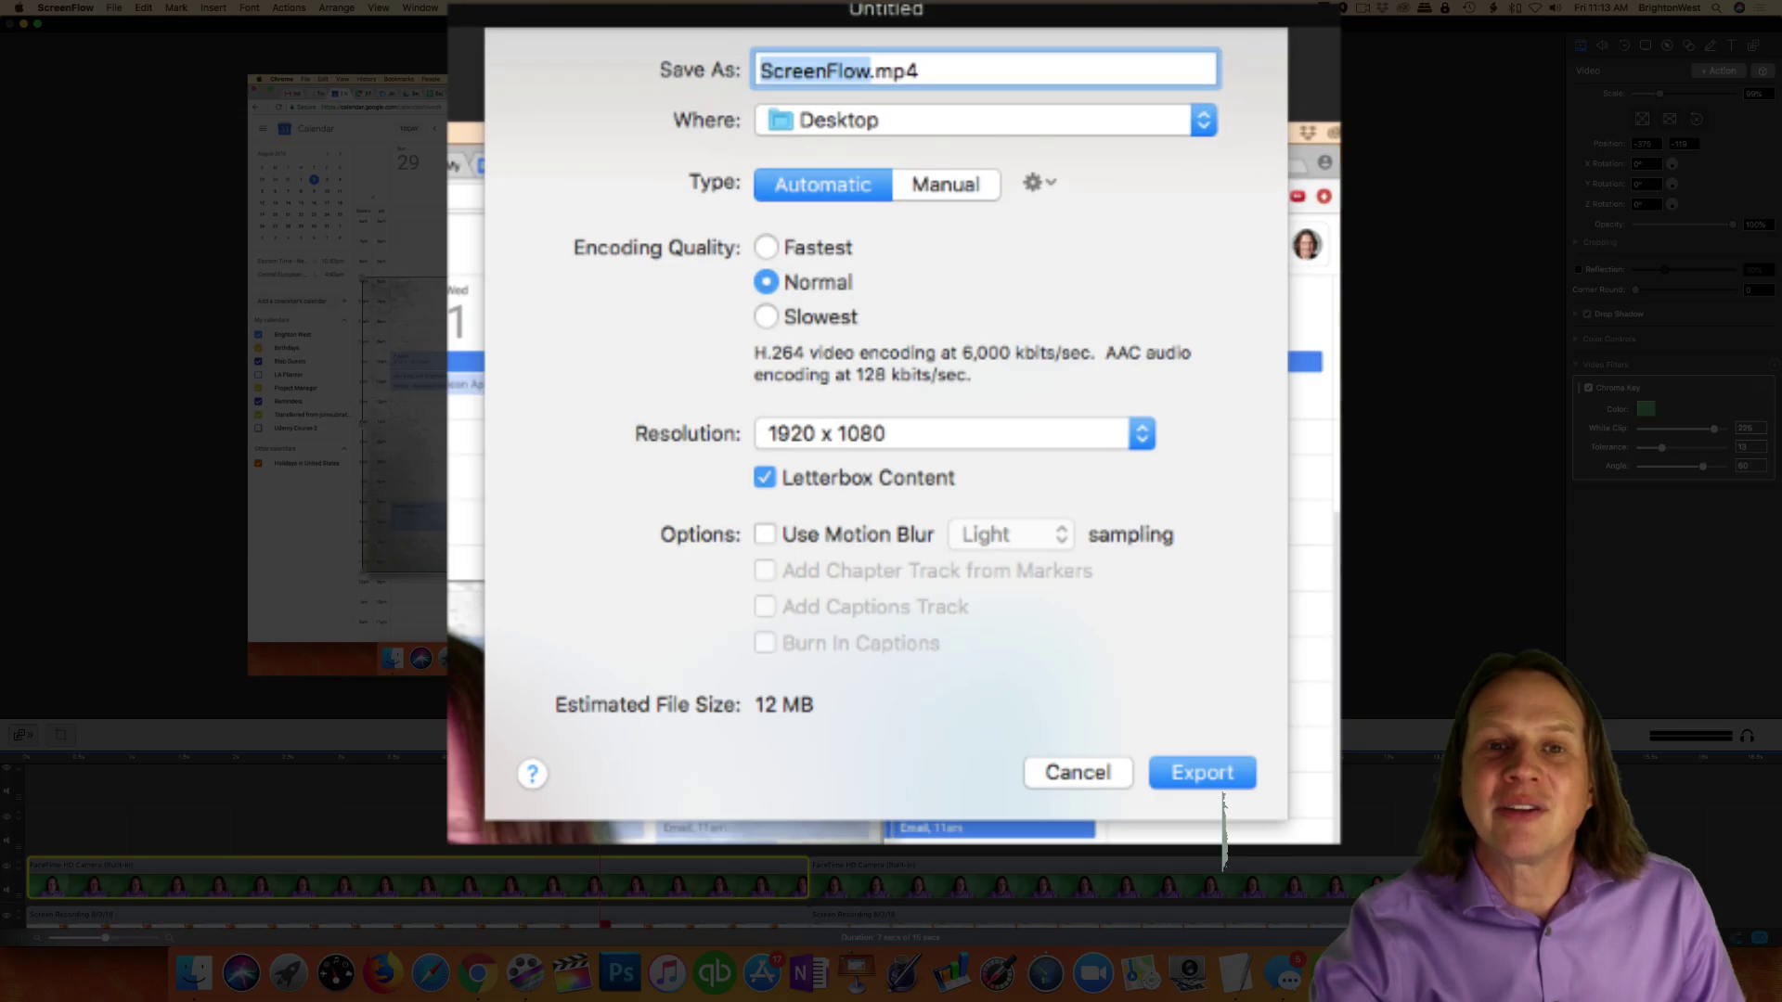
left_click(941, 185)
left_click(1127, 249)
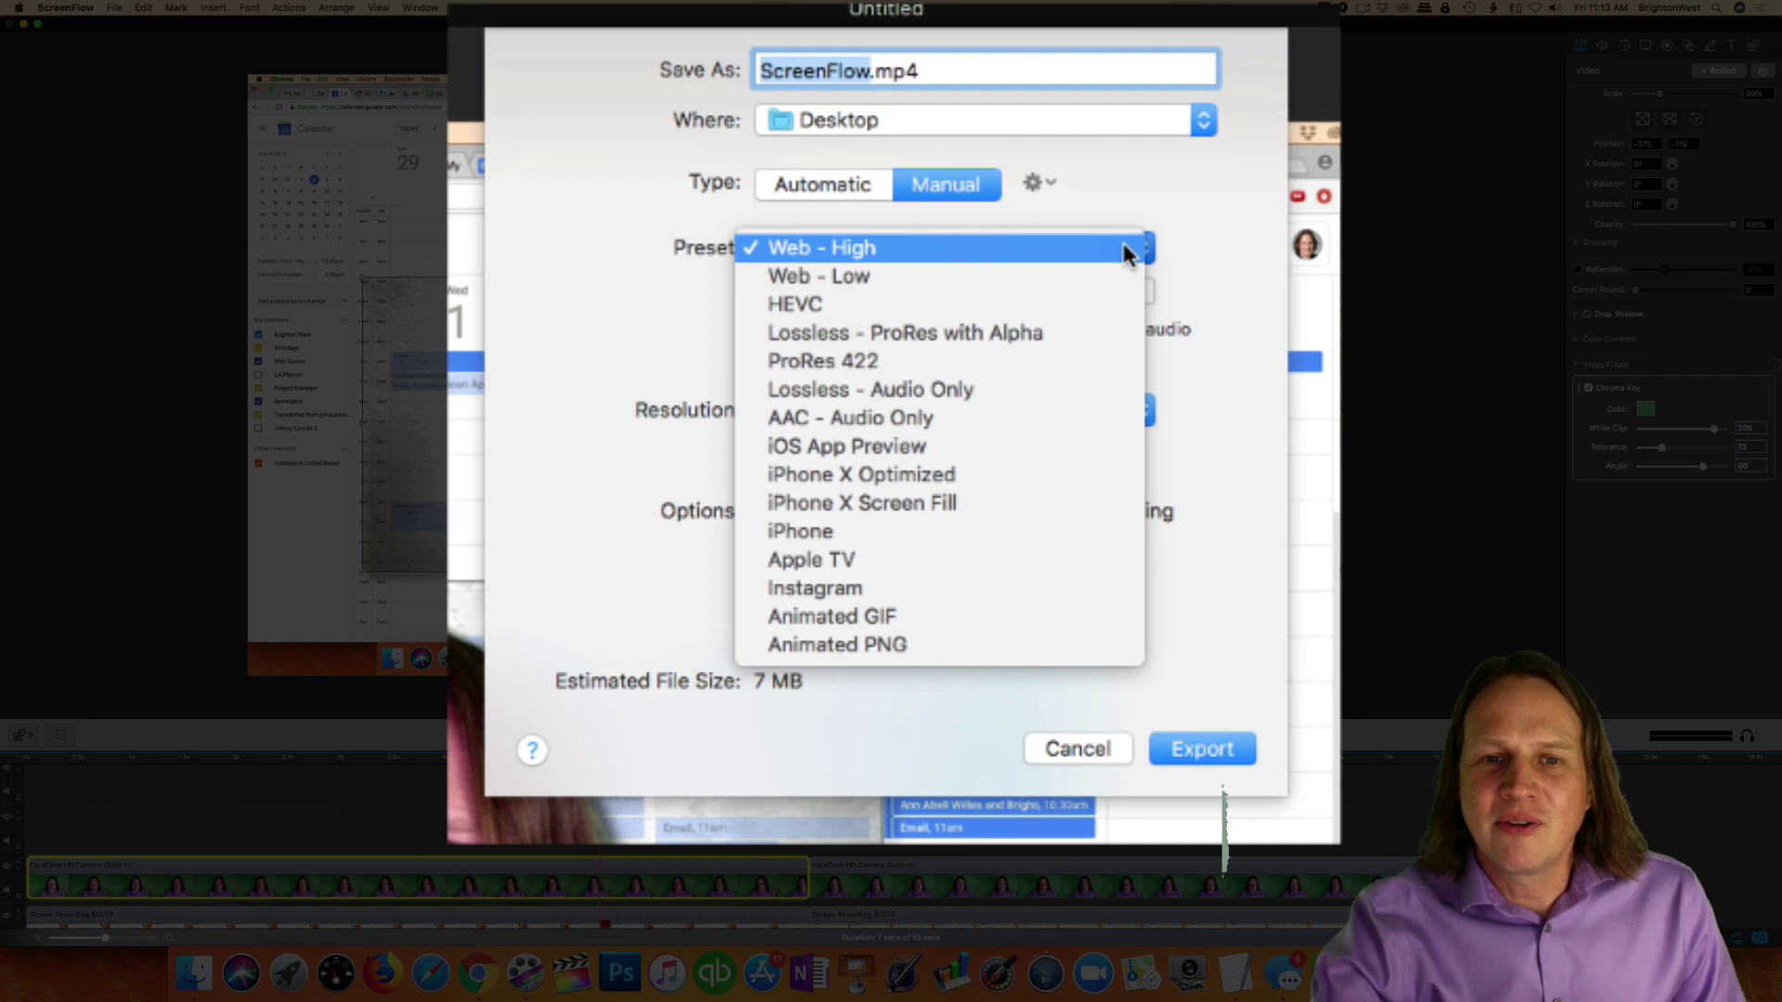